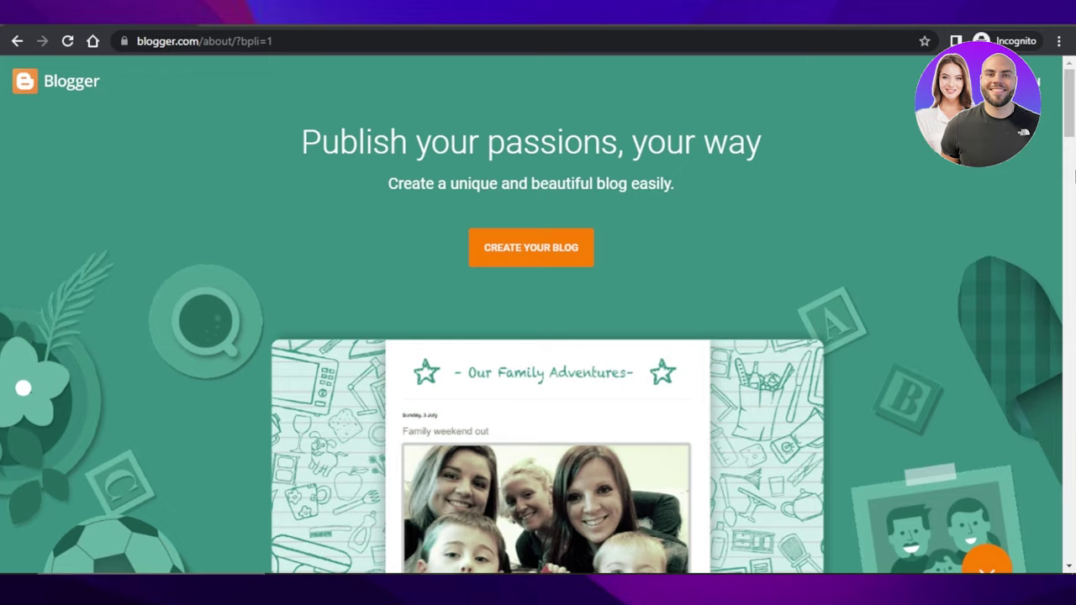
# Scroll through the current Blogger dashboard to look over its contents.
pyautogui.scroll(-1, 793, 107)
pyautogui.moveTo(1073, 137); pyautogui.dragTo(1072, 214)
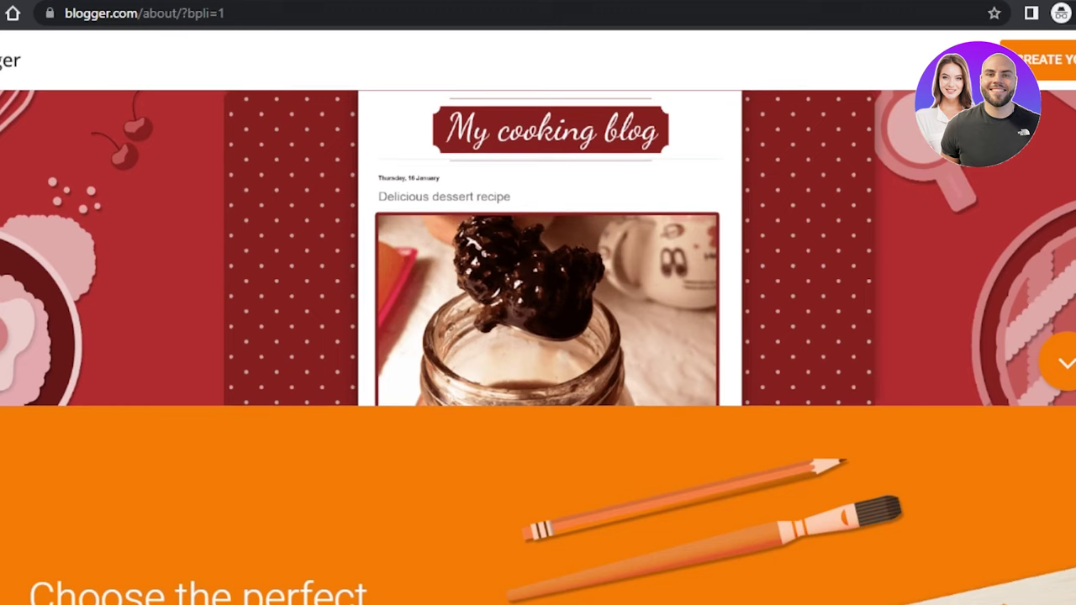
pyautogui.scroll(3, 538, 346)
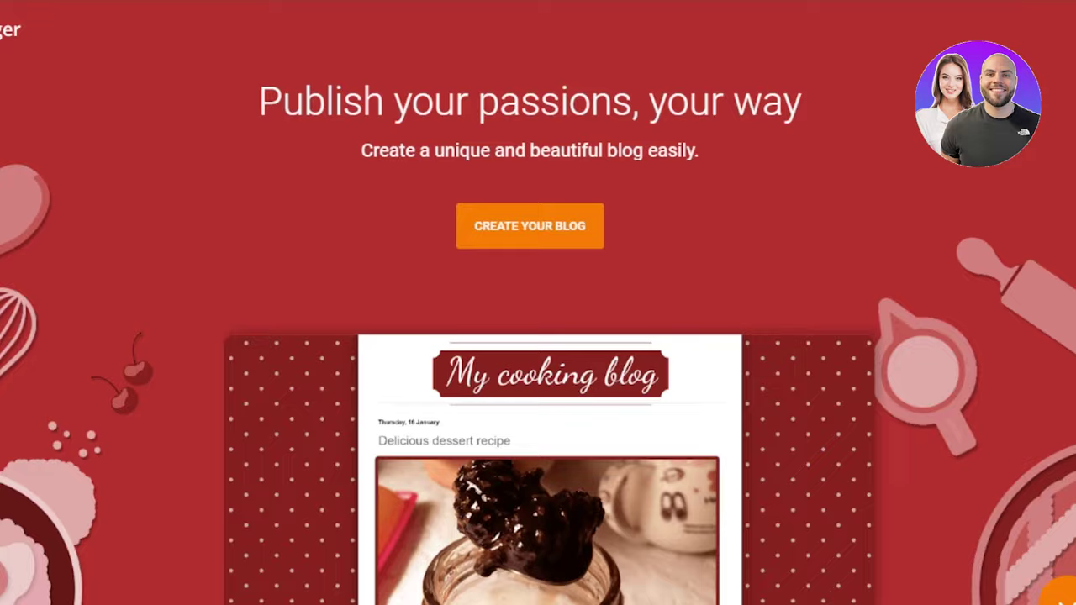
pyautogui.scroll(-6, 538, 336)
pyautogui.scroll(-8, 538, 332)
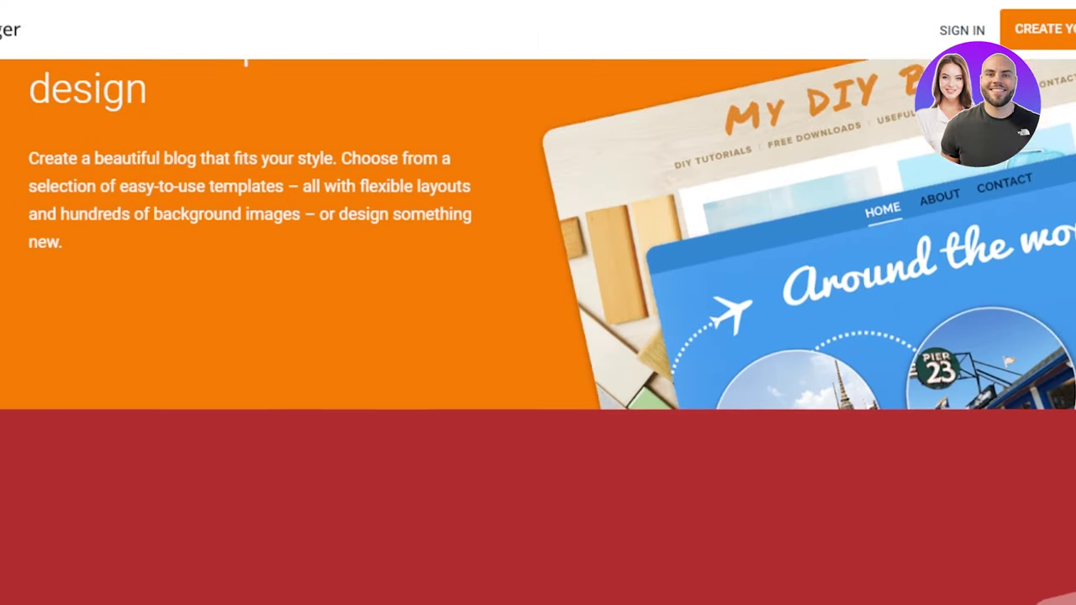
pyautogui.scroll(-6, 538, 332)
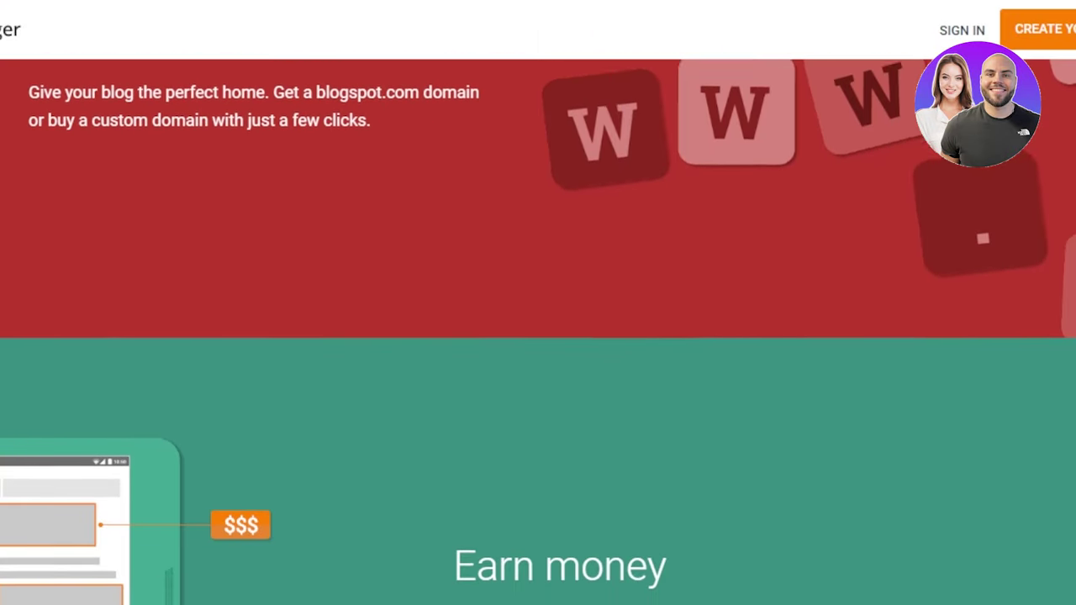
pyautogui.scroll(-6, 538, 332)
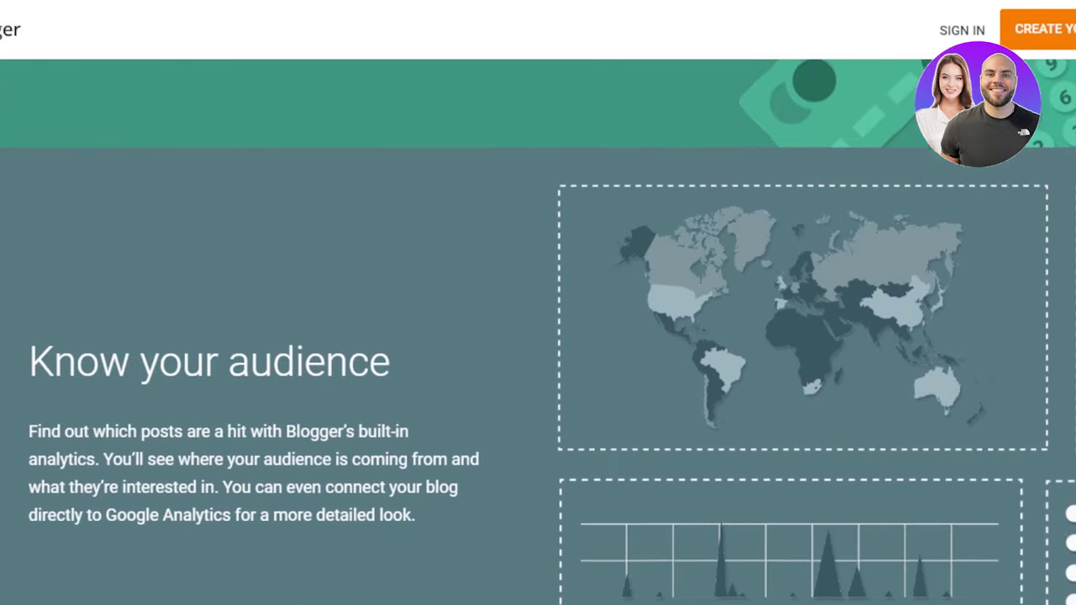
pyautogui.scroll(-8, 538, 332)
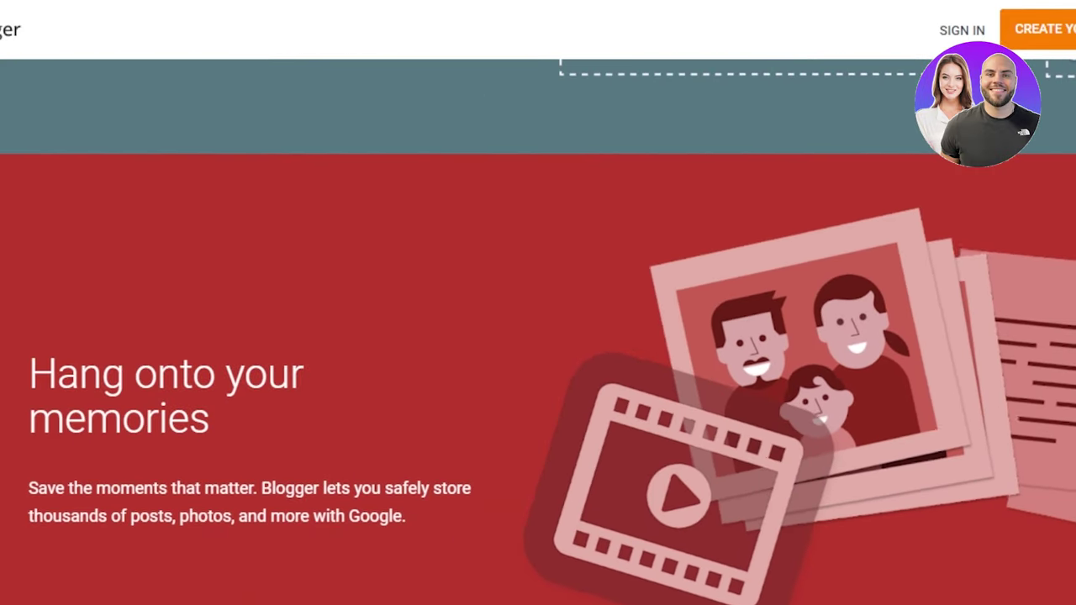
pyautogui.scroll(-3, 538, 332)
pyautogui.scroll(15, 538, 332)
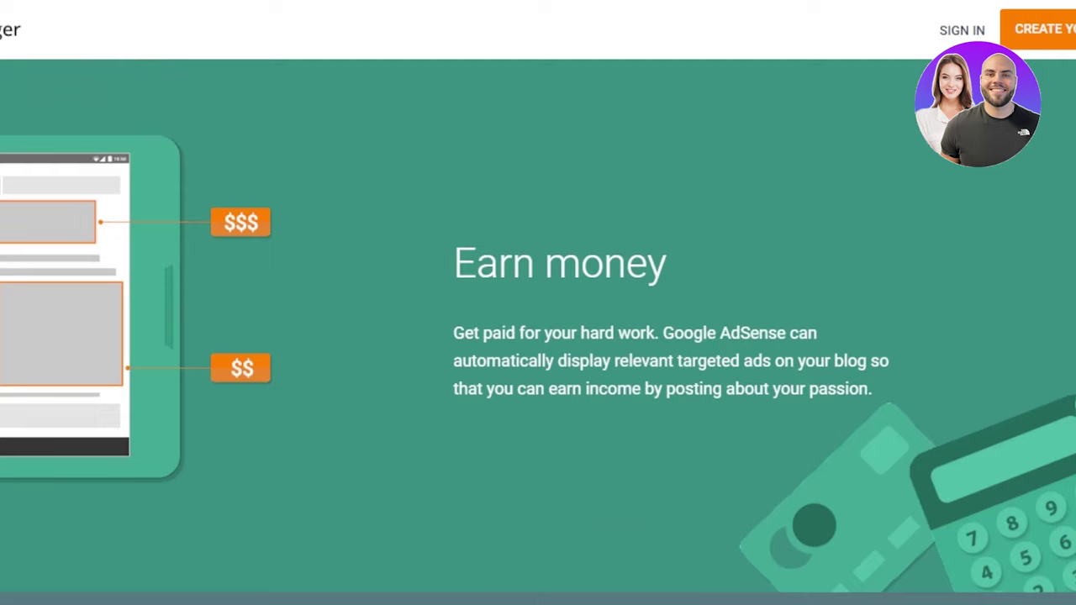
pyautogui.scroll(4, 538, 332)
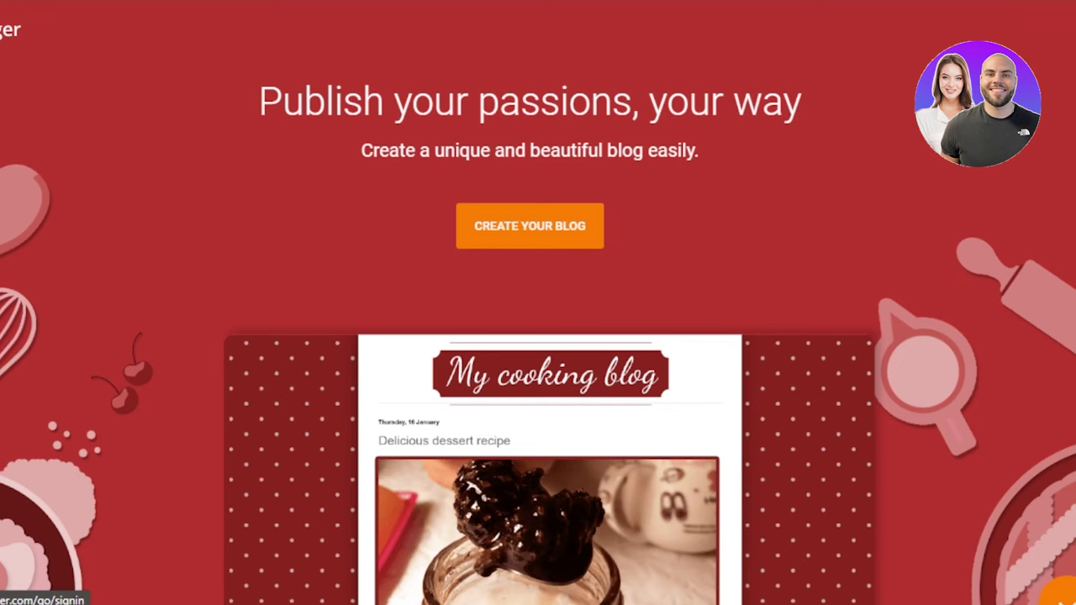
pyautogui.scroll(-4, 538, 332)
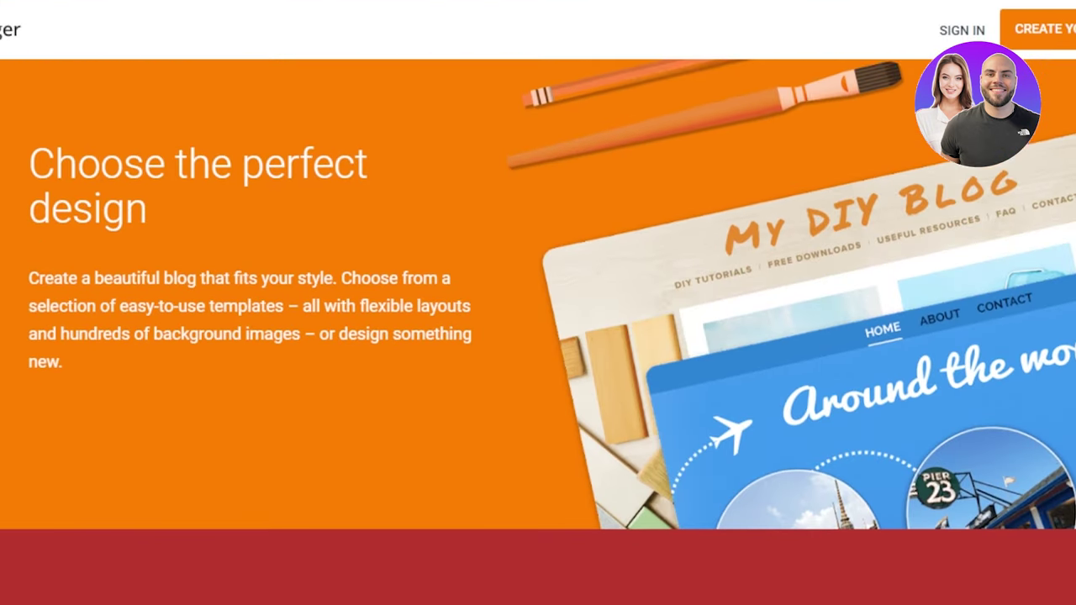
pyautogui.scroll(-3, 538, 332)
pyautogui.scroll(-6, 538, 332)
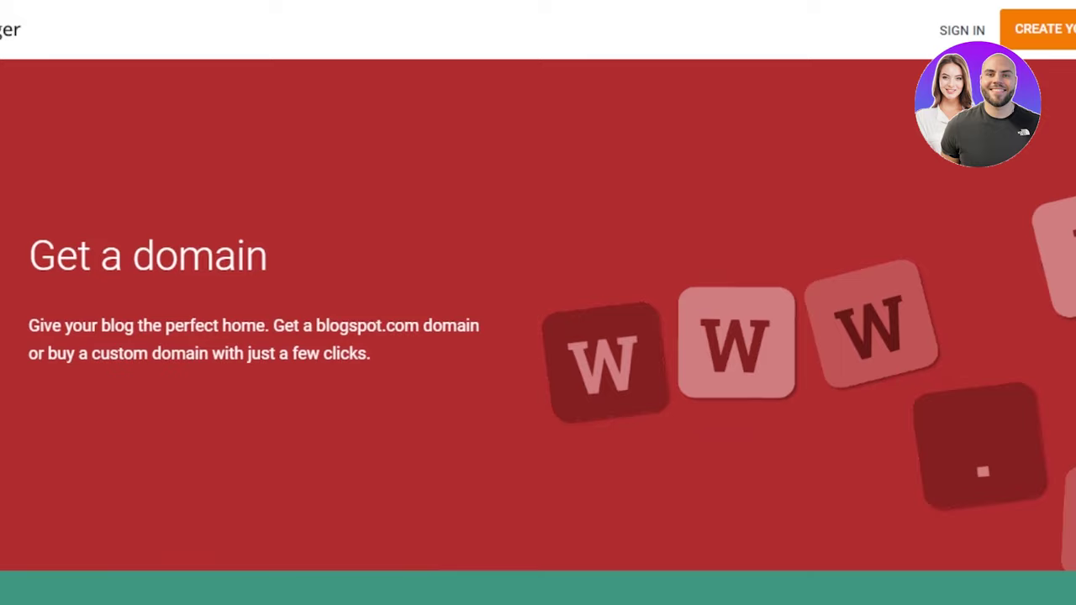
pyautogui.scroll(5, 538, 332)
pyautogui.scroll(7, 538, 332)
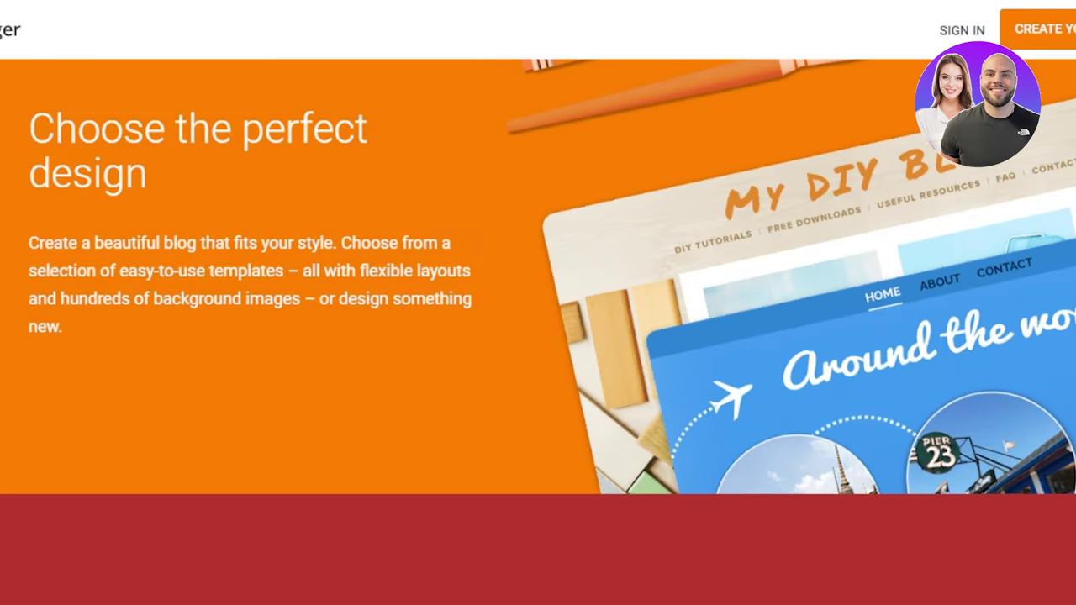
pyautogui.scroll(-2, 538, 332)
pyautogui.scroll(2, 538, 332)
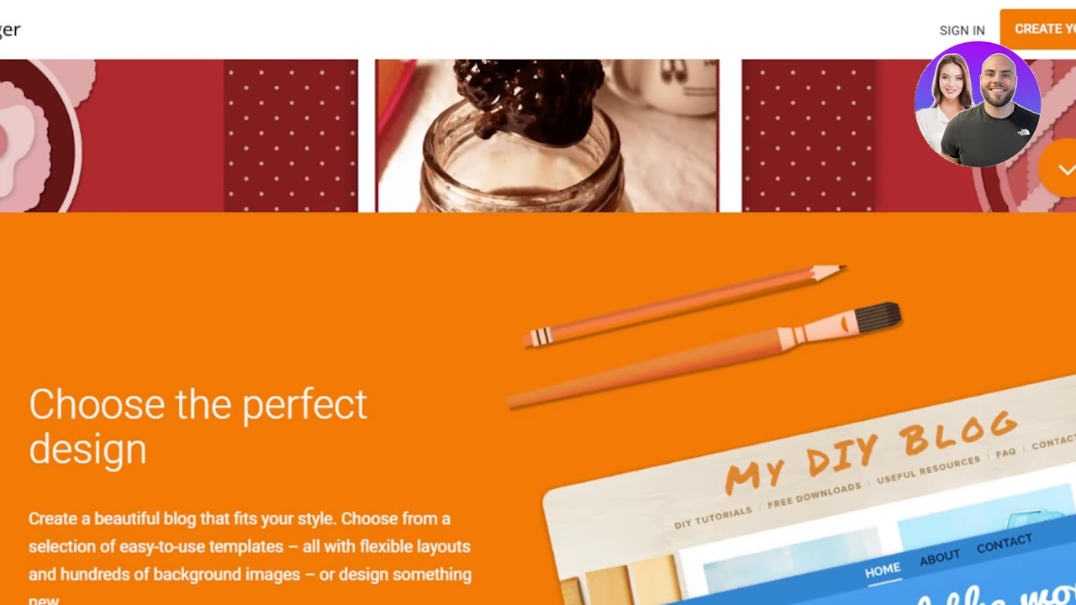
pyautogui.scroll(-3, 538, 332)
pyautogui.scroll(-2, 538, 332)
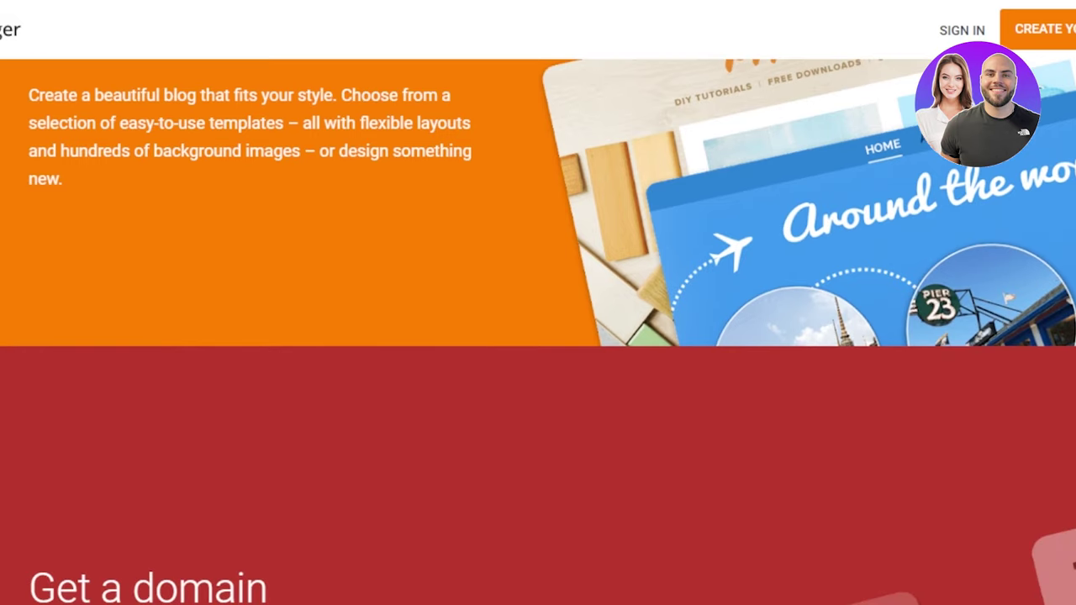
pyautogui.scroll(-7, 538, 332)
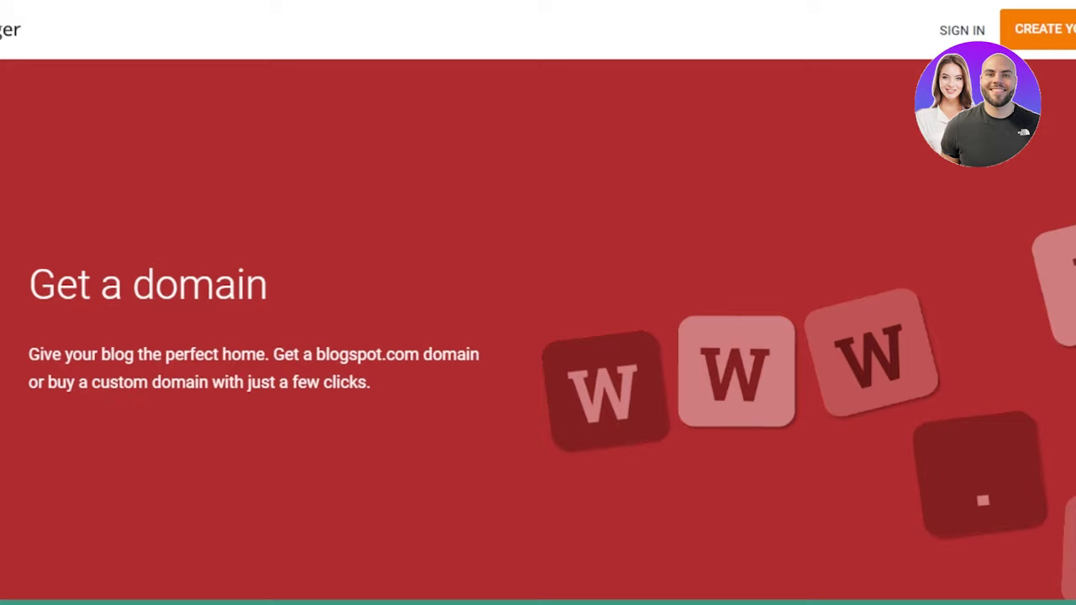
pyautogui.scroll(-3, 538, 332)
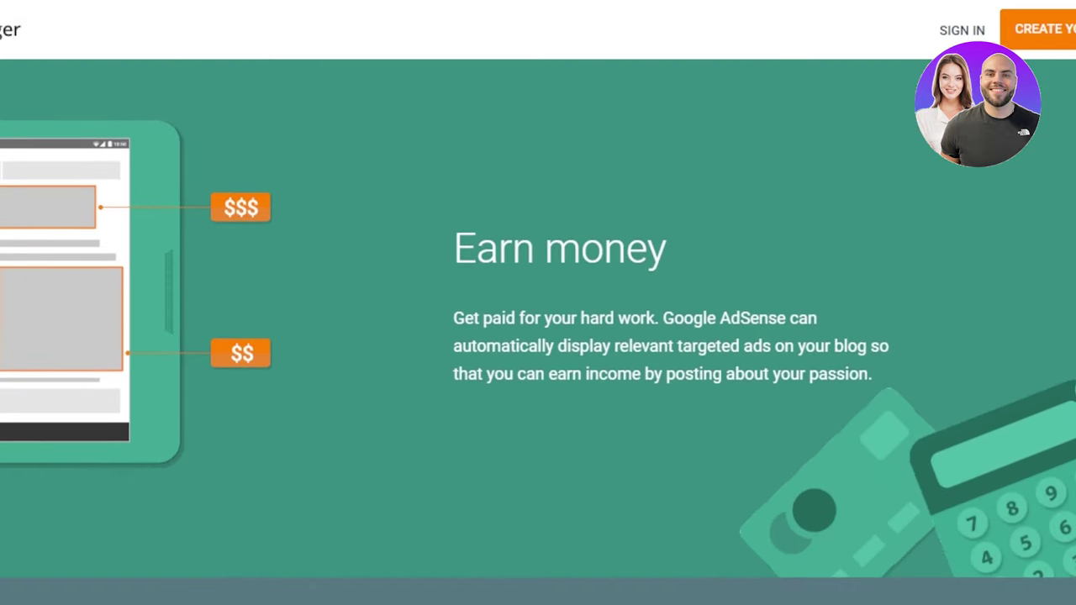
pyautogui.scroll(-2, 538, 332)
pyautogui.scroll(15, 538, 332)
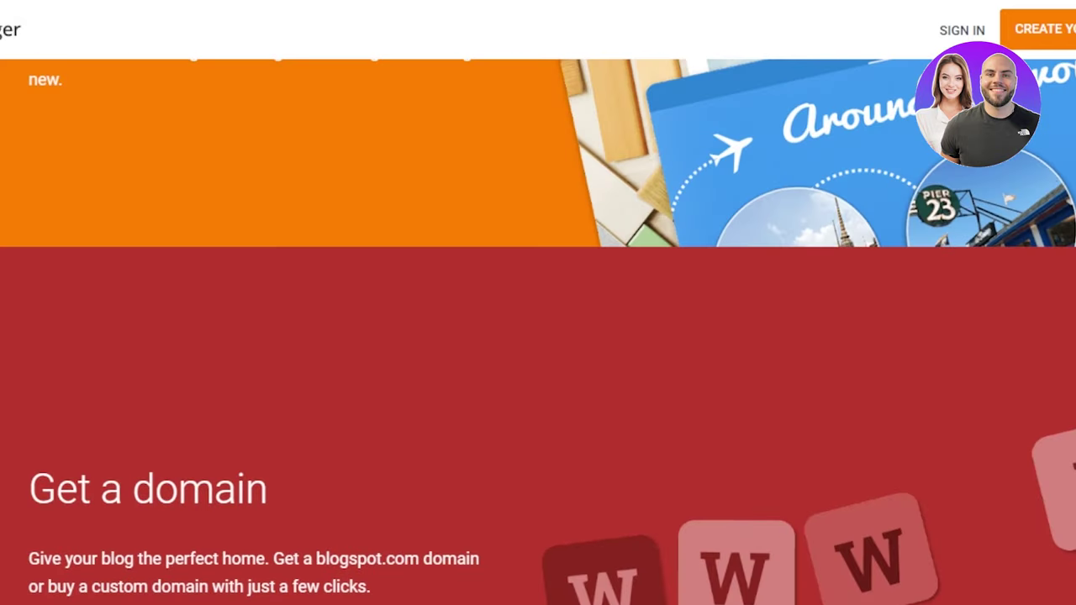
pyautogui.scroll(3, 538, 332)
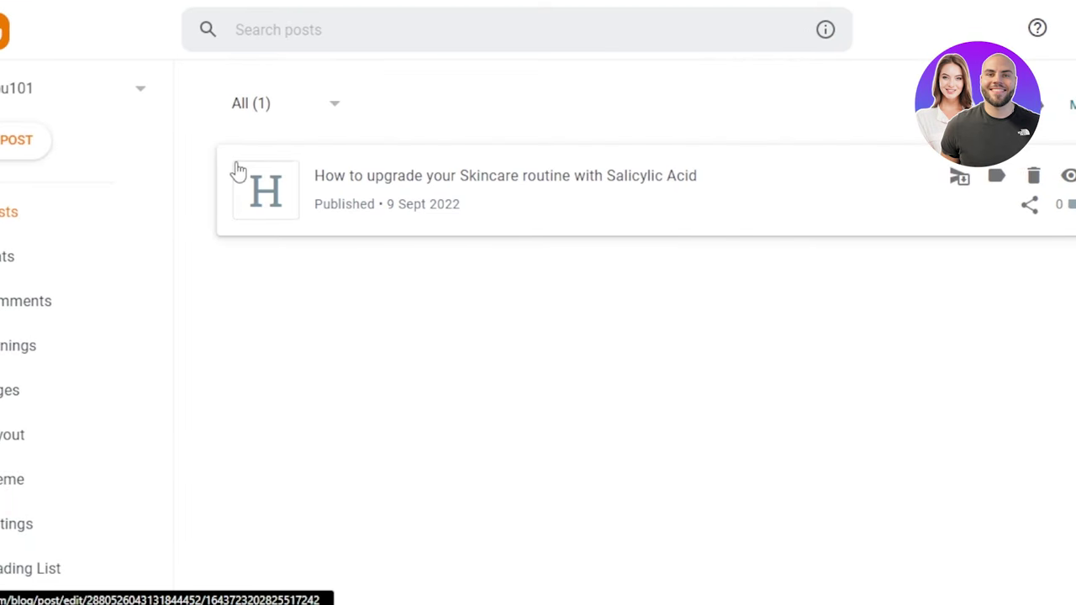
pyautogui.moveTo(243, 101)
pyautogui.mouseDown()
pyautogui.moveTo(242, 190)
pyautogui.moveTo(241, 84)
pyautogui.mouseUp()
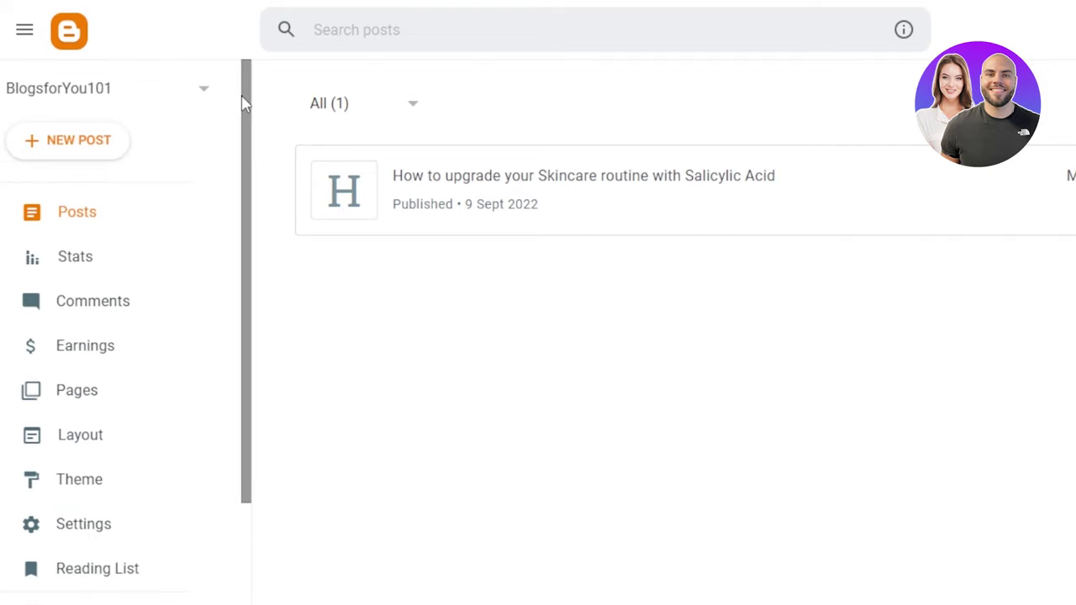
pyautogui.moveTo(243, 103); pyautogui.dragTo(253, 60)
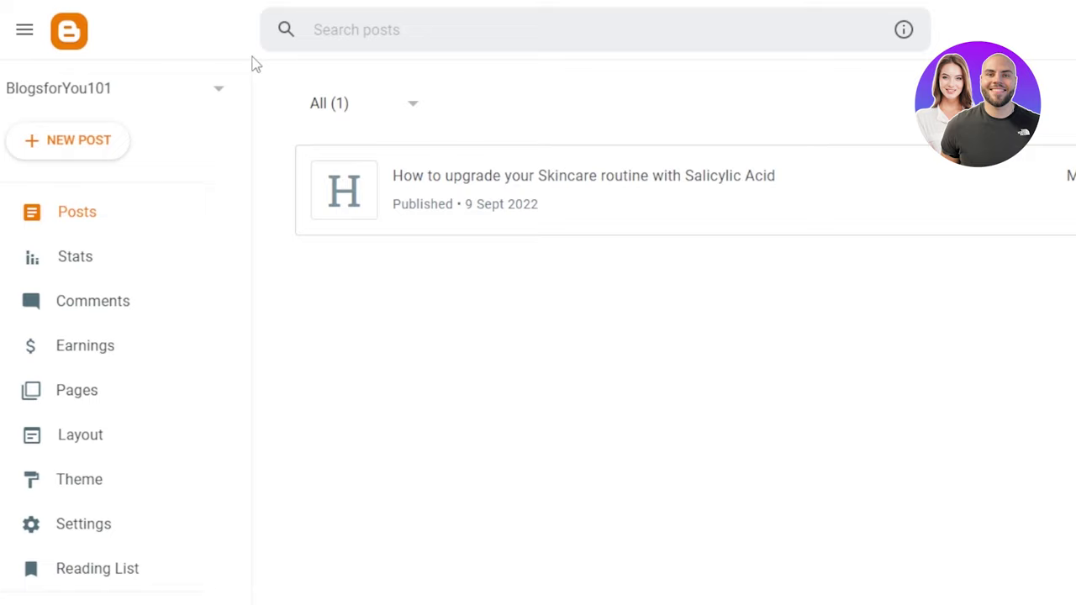
# Create a new blog titled LITTLETHINGS and continue to its address setup.
pyautogui.click(205, 93)
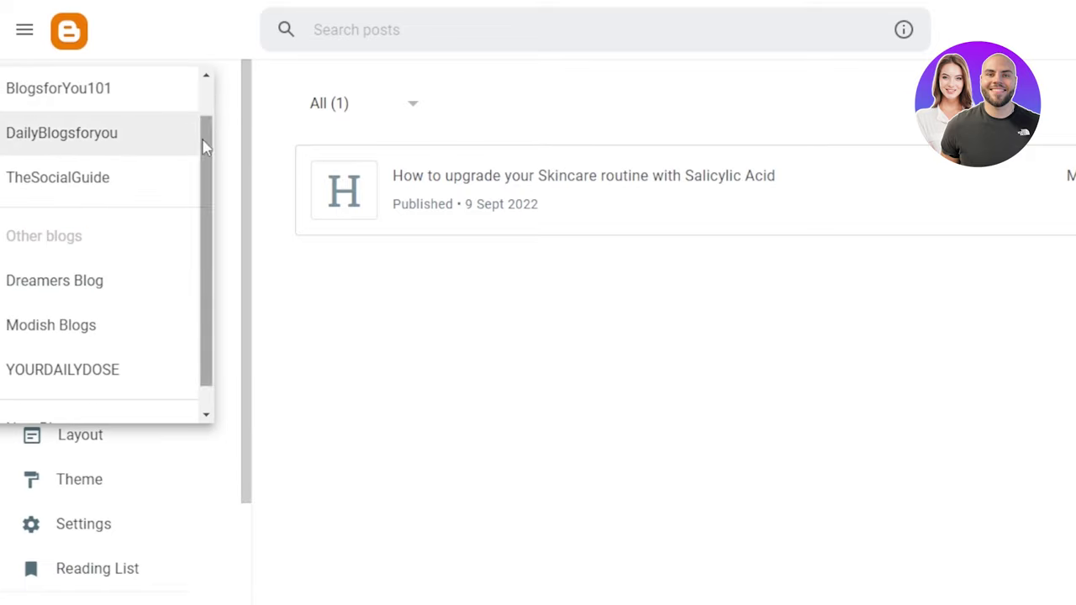
pyautogui.moveTo(205, 147); pyautogui.dragTo(216, 341)
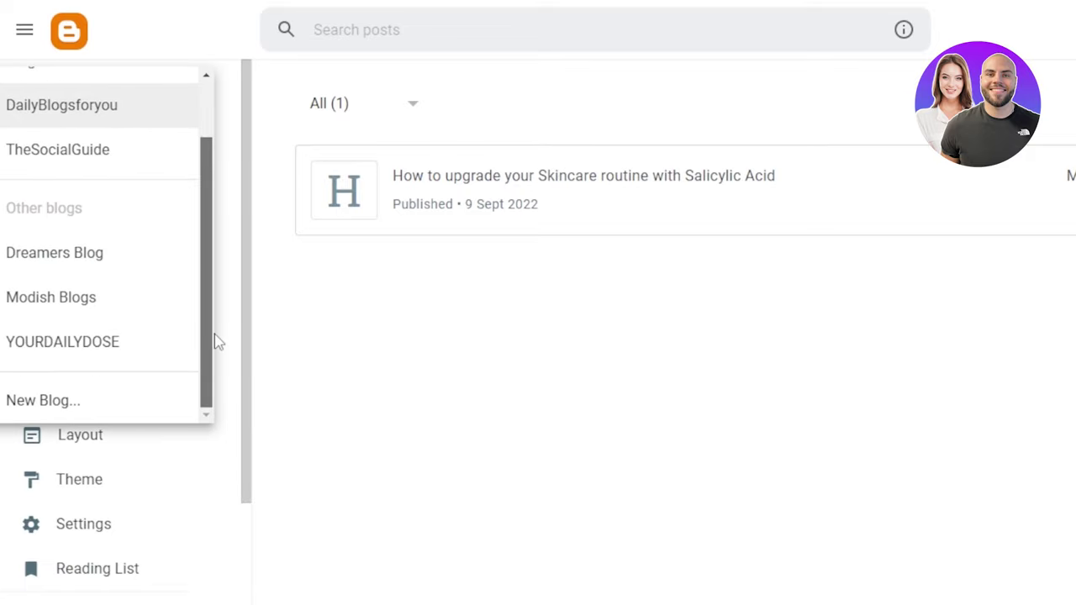
pyautogui.click(73, 401)
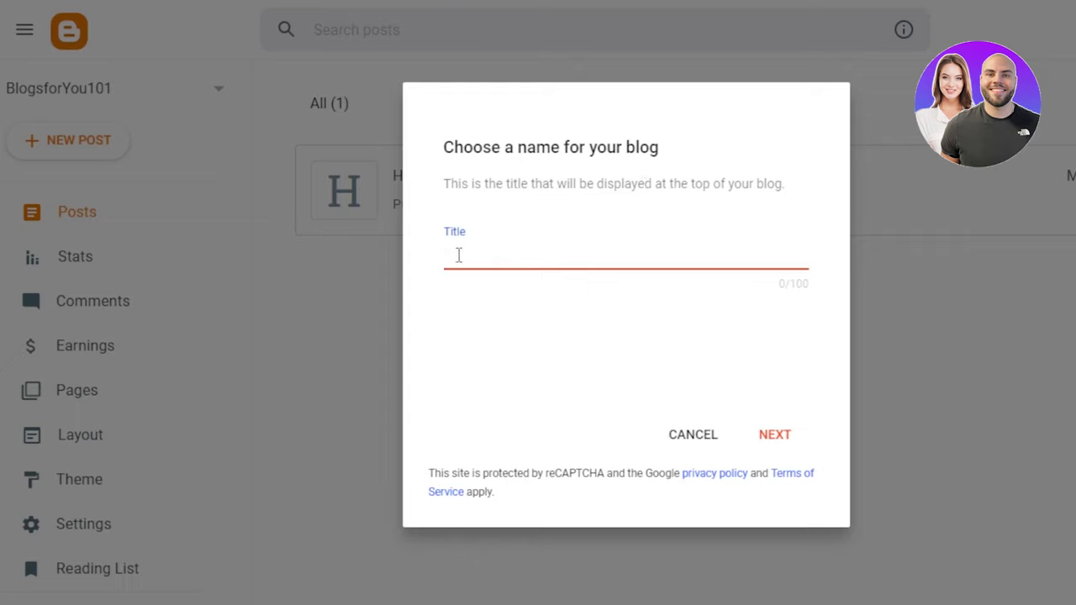
pyautogui.write('LITTLETHINGS')
pyautogui.click(772, 439)
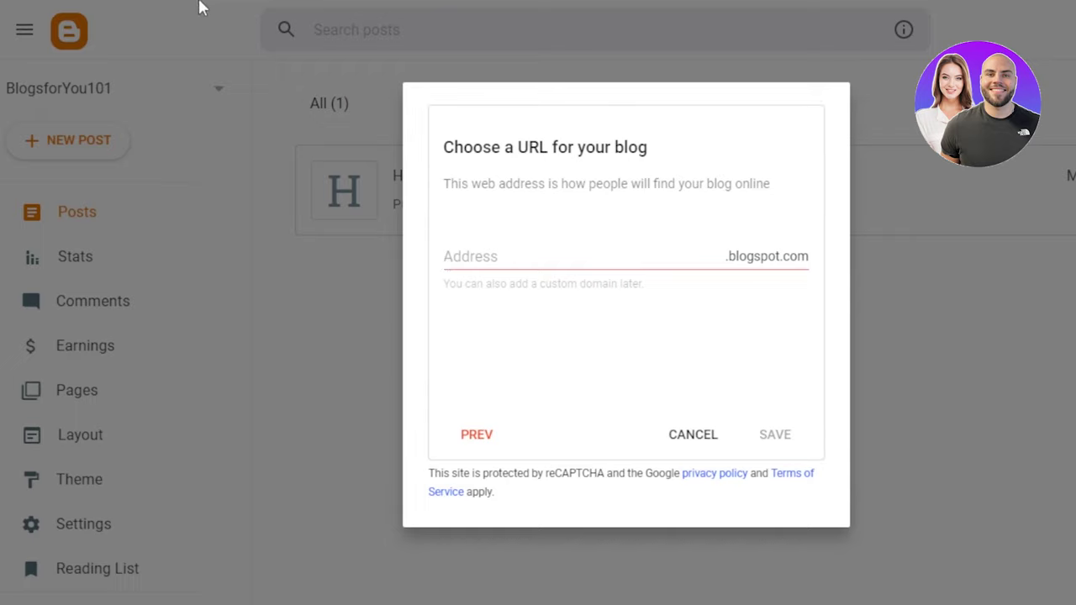
# Give the blog the address littelthings11.blogspot.com and save it.
pyautogui.click(467, 261)
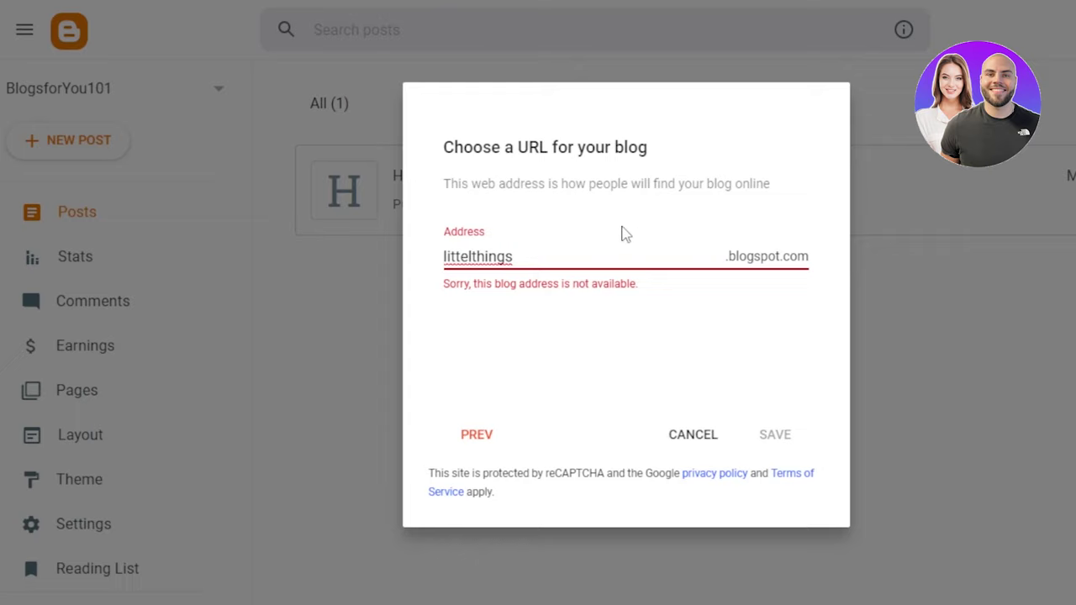
pyautogui.write('11')
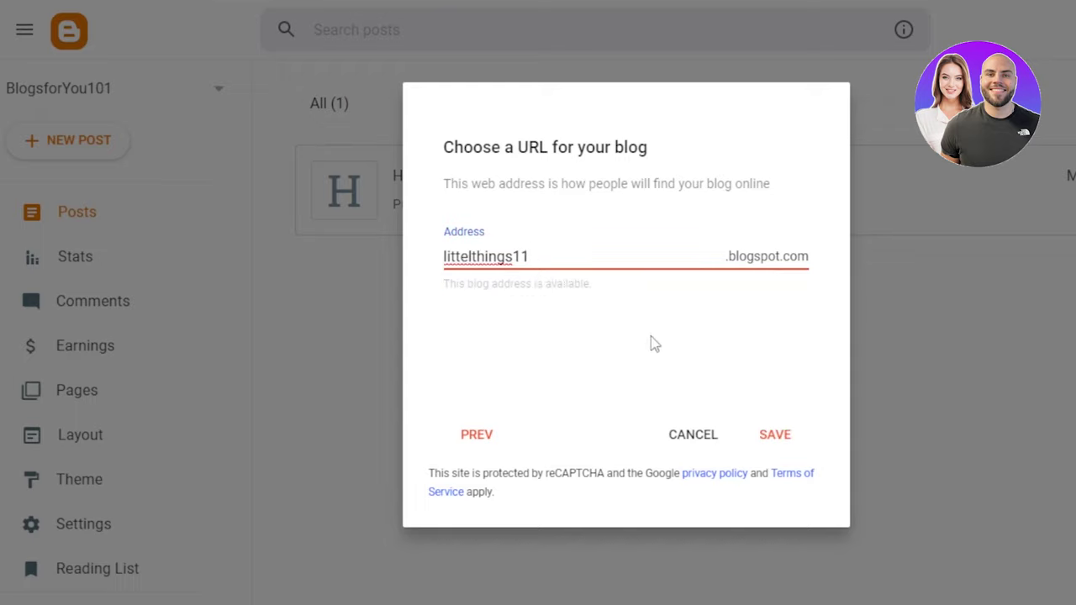
pyautogui.click(775, 434)
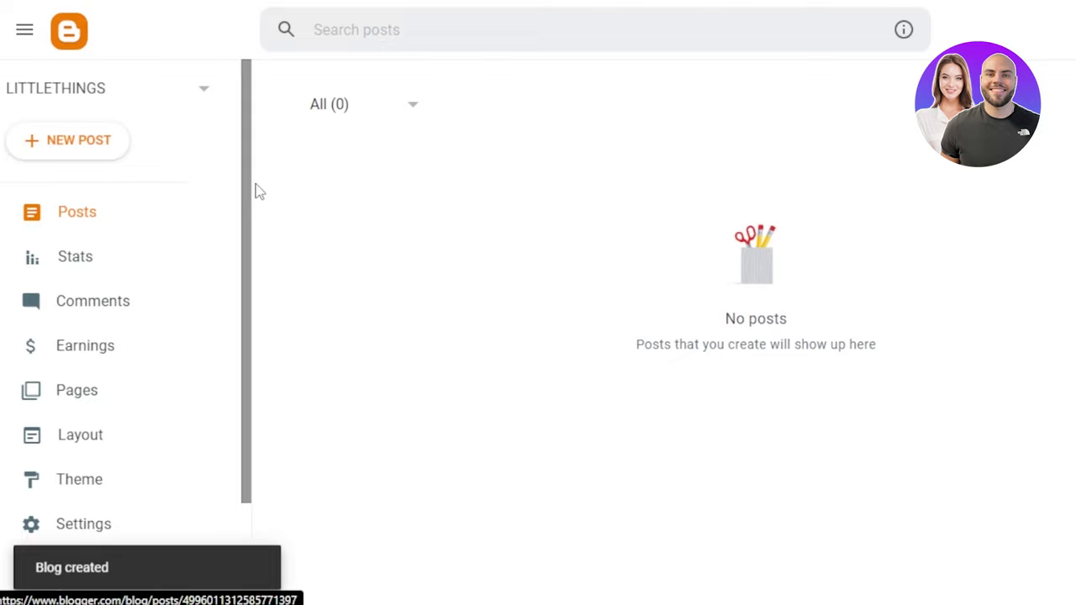
pyautogui.moveTo(247, 161); pyautogui.dragTo(243, 65)
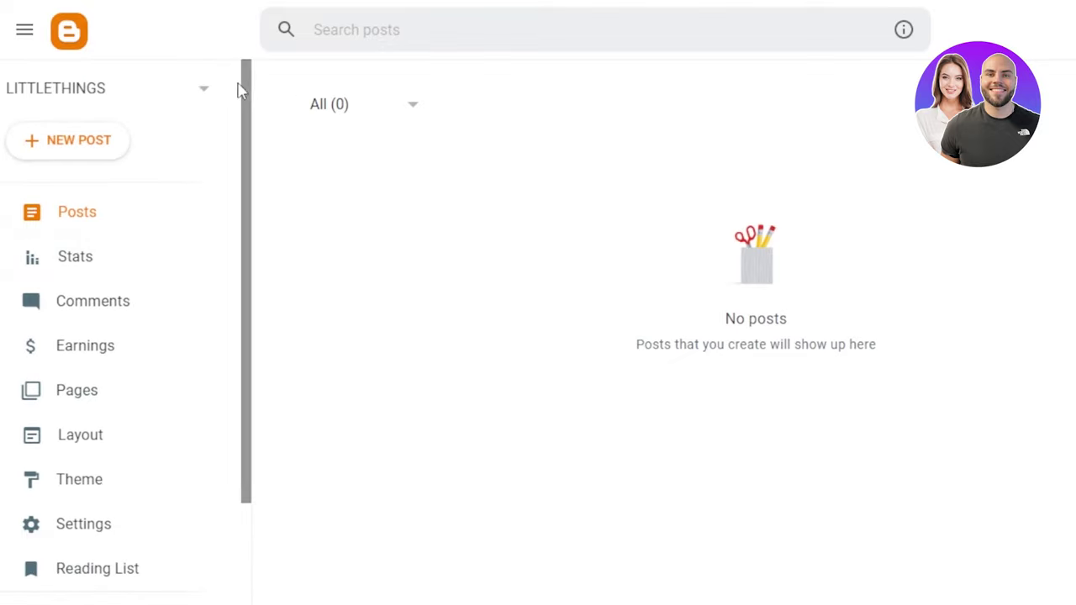
pyautogui.click(204, 91)
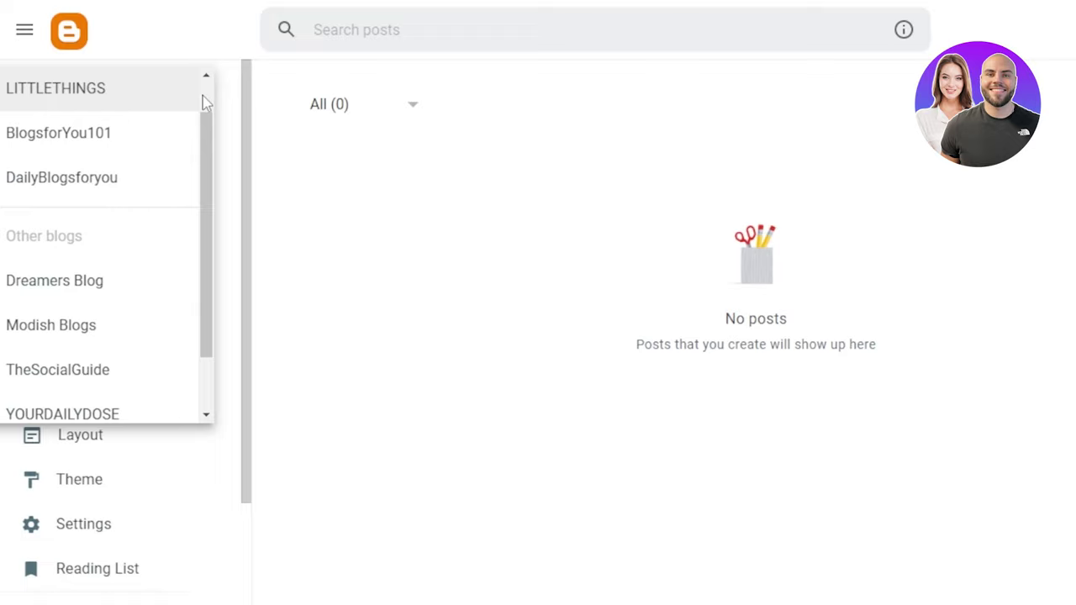
pyautogui.click(315, 176)
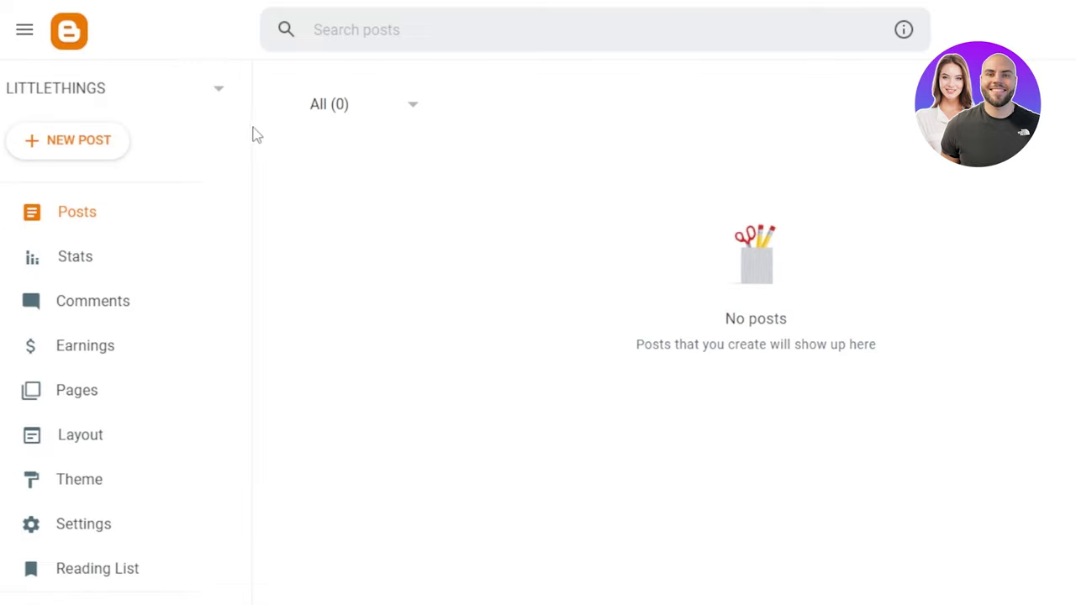
pyautogui.scroll(-1, 241, 130)
pyautogui.scroll(1, 240, 127)
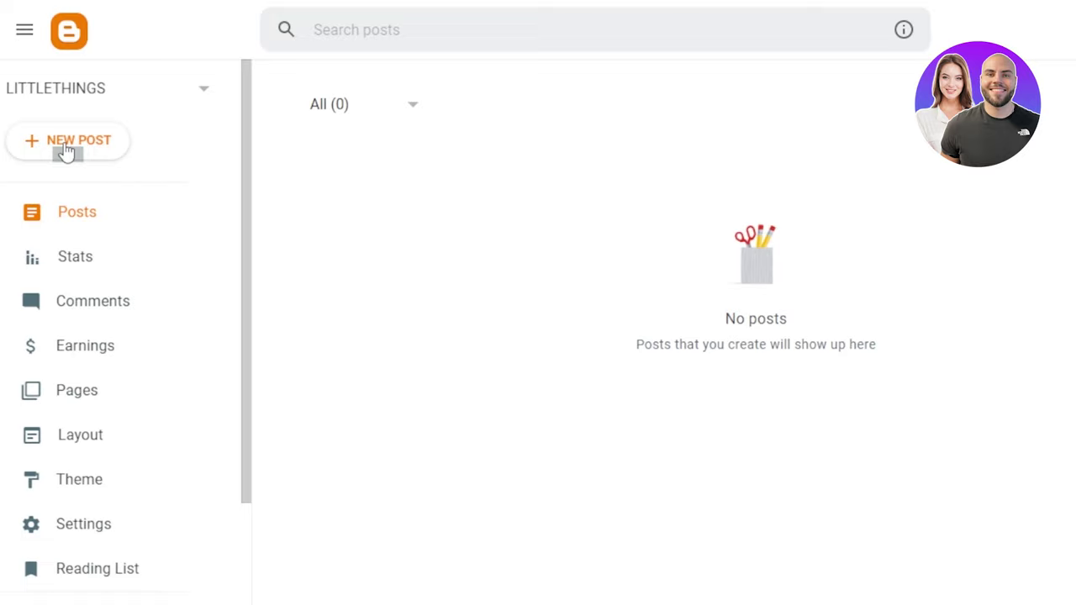
pyautogui.moveTo(249, 134); pyautogui.dragTo(252, 224)
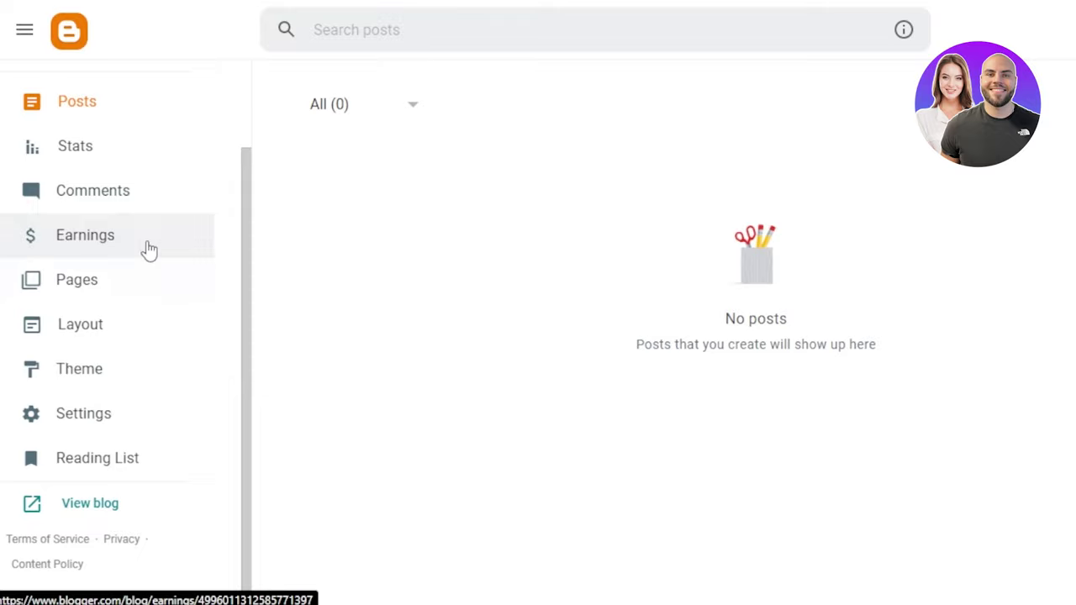
# Browse the theme gallery and apply the Pink variant of the Contempo theme.
pyautogui.click(91, 374)
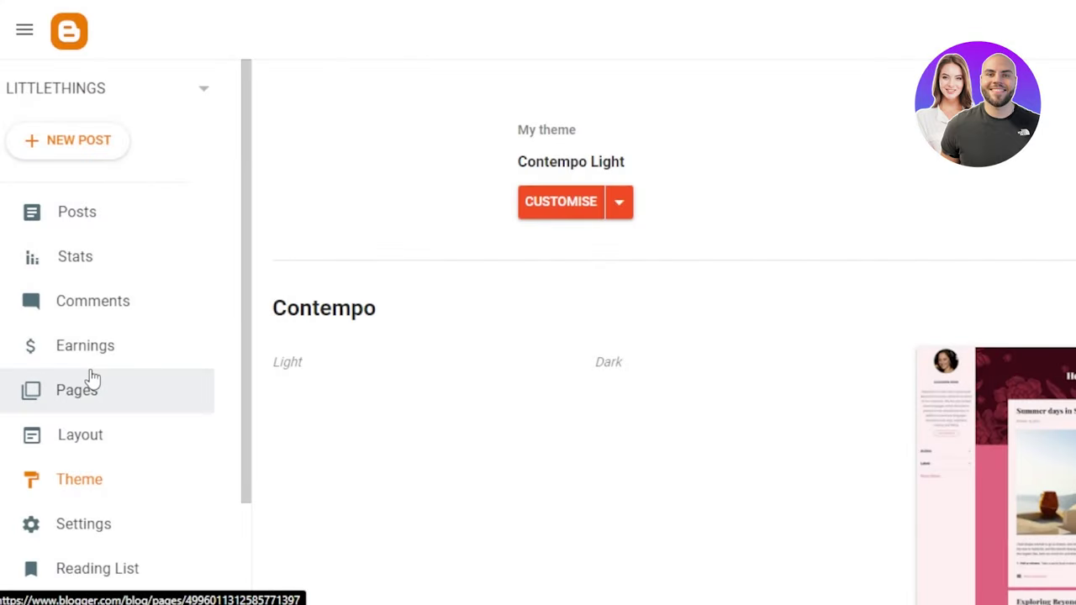
pyautogui.moveTo(249, 187); pyautogui.dragTo(257, 391)
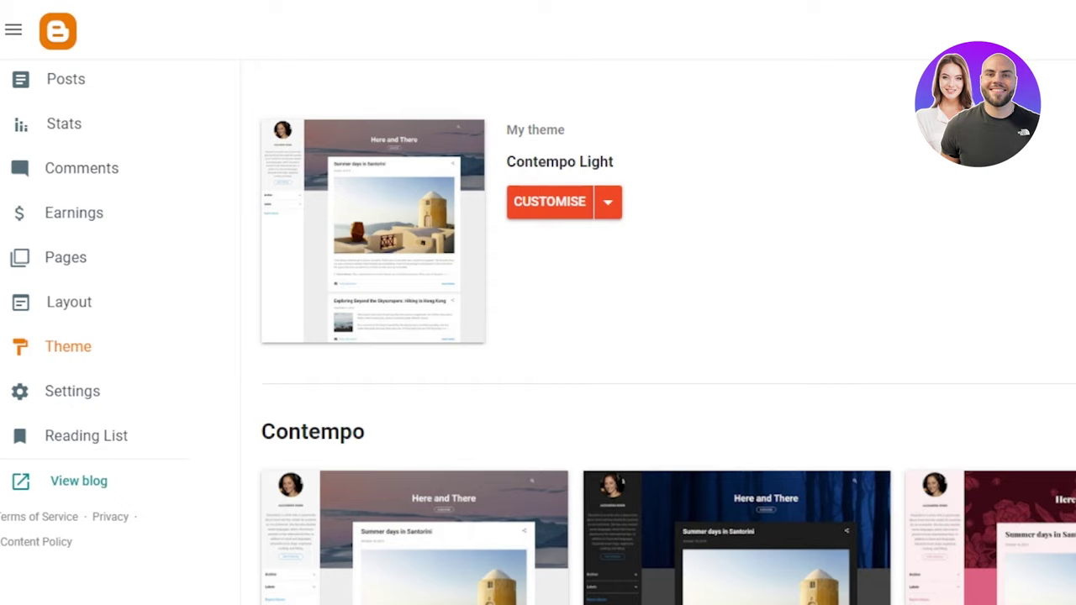
pyautogui.scroll(-15, 667, 332)
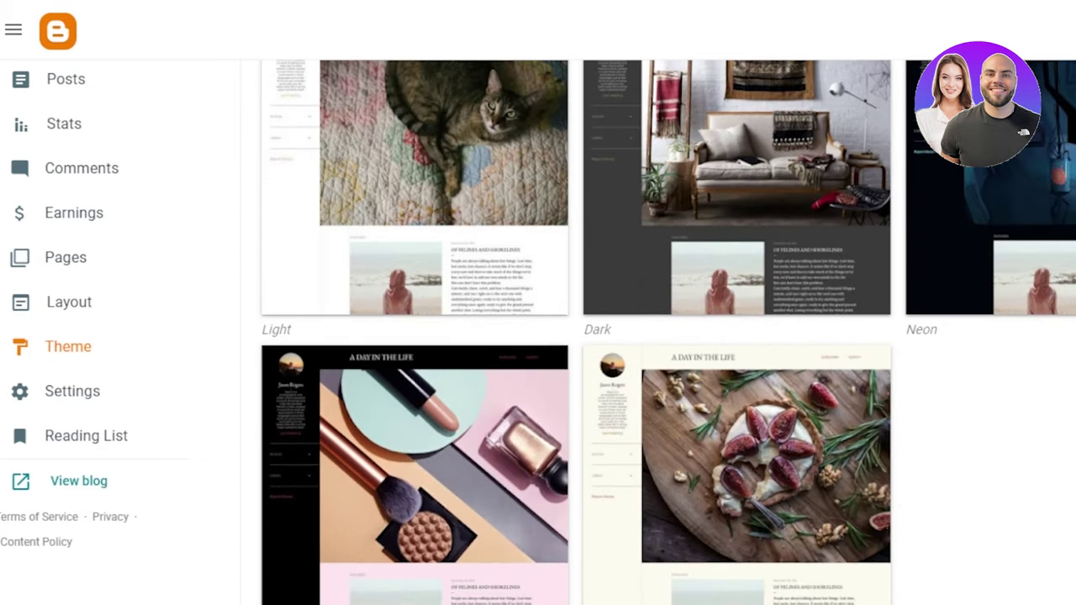
pyautogui.scroll(-9, 668, 332)
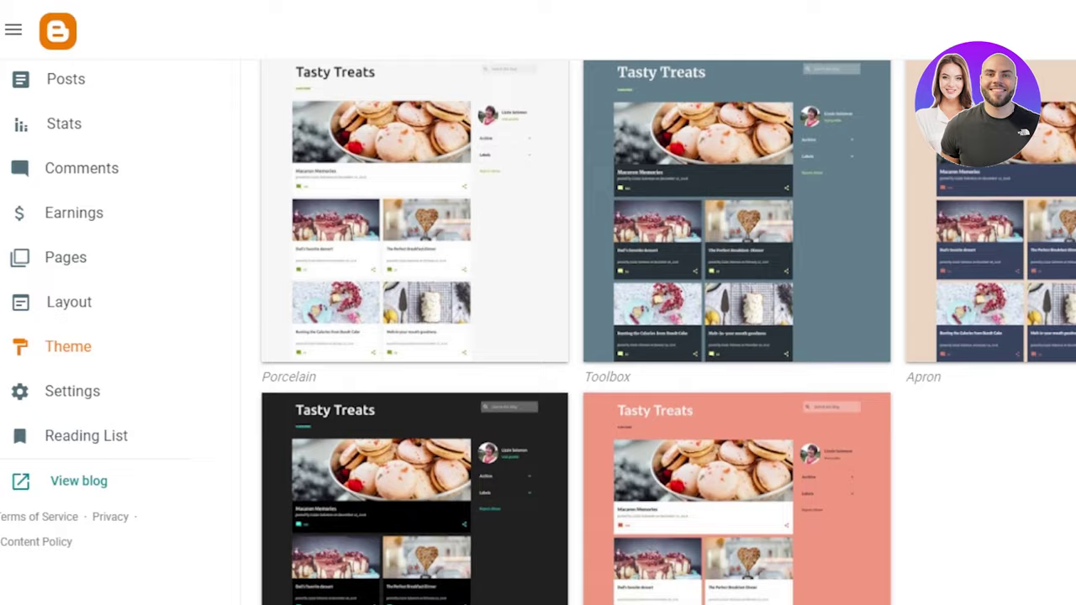
pyautogui.scroll(-12, 667, 332)
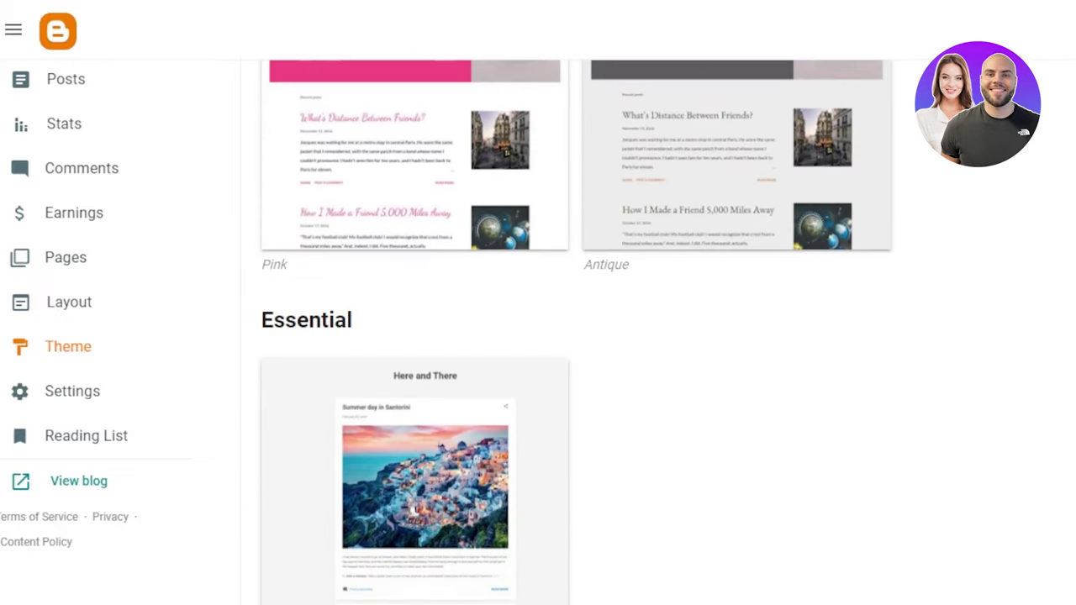
pyautogui.scroll(-12, 668, 332)
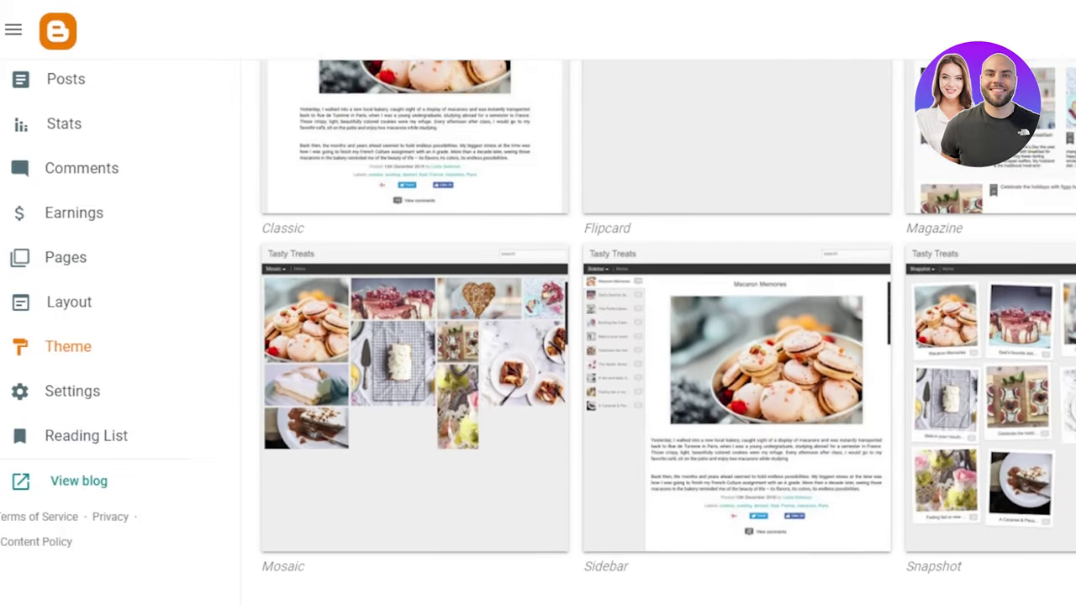
pyautogui.scroll(-12, 667, 332)
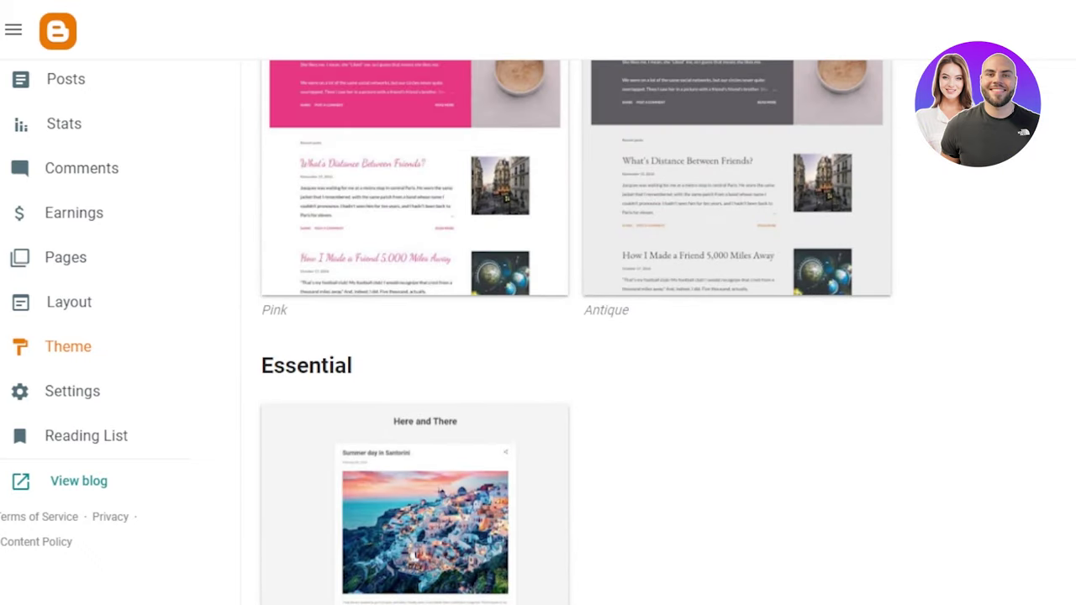
pyautogui.scroll(20, 667, 332)
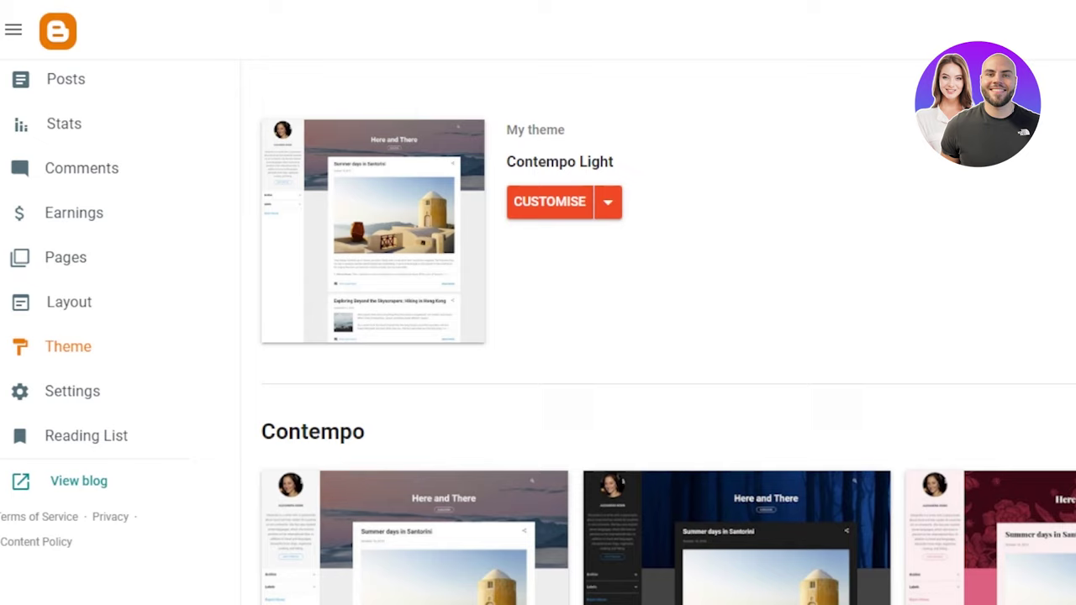
pyautogui.scroll(-10, 667, 332)
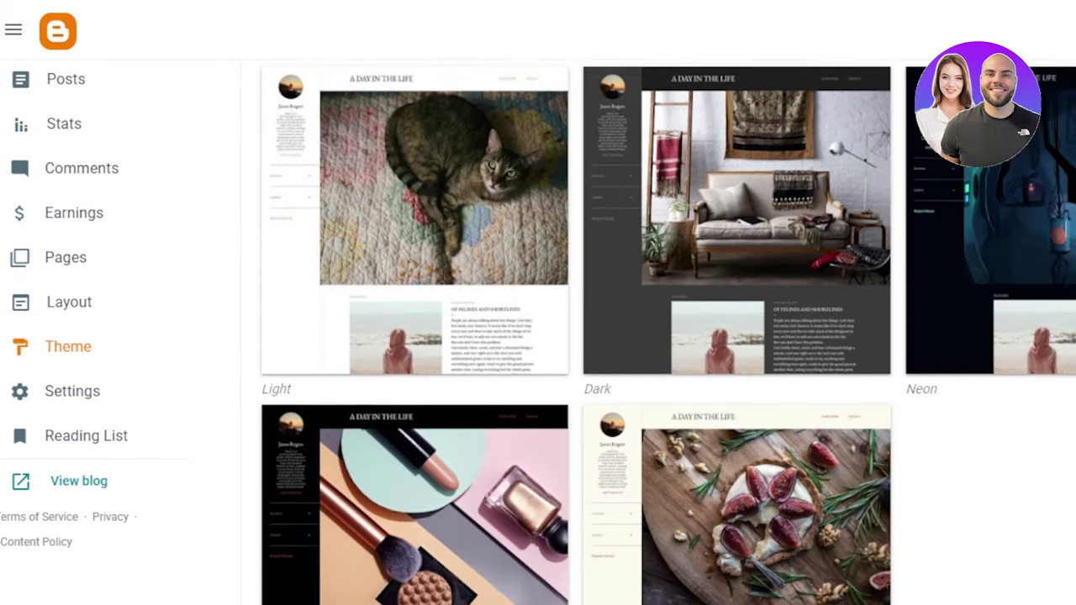
pyautogui.scroll(-3, 1041, 323)
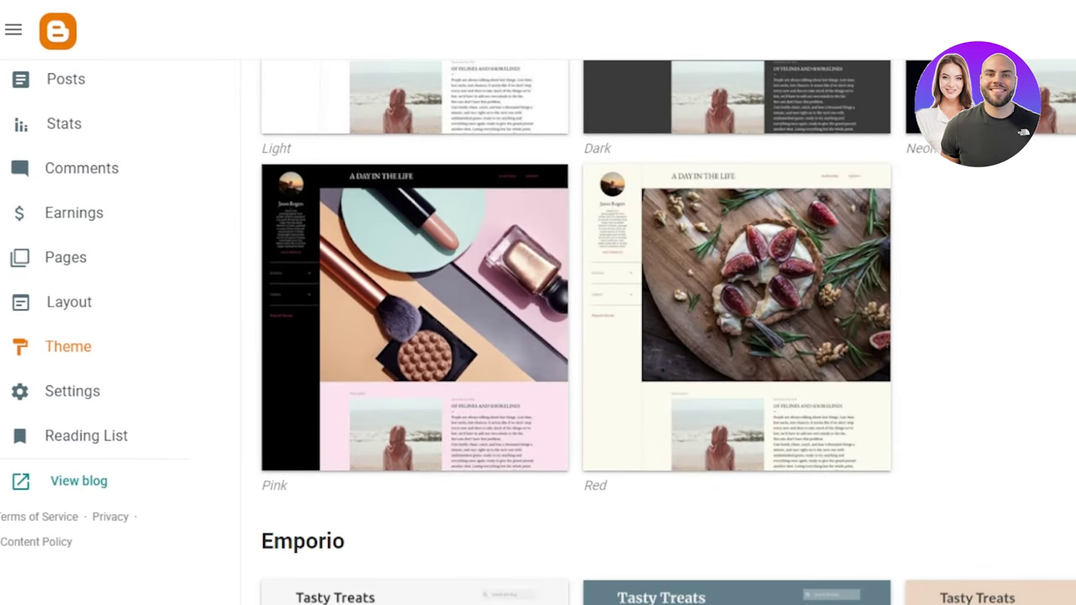
pyautogui.scroll(12, 941, 316)
pyautogui.scroll(-3, 941, 316)
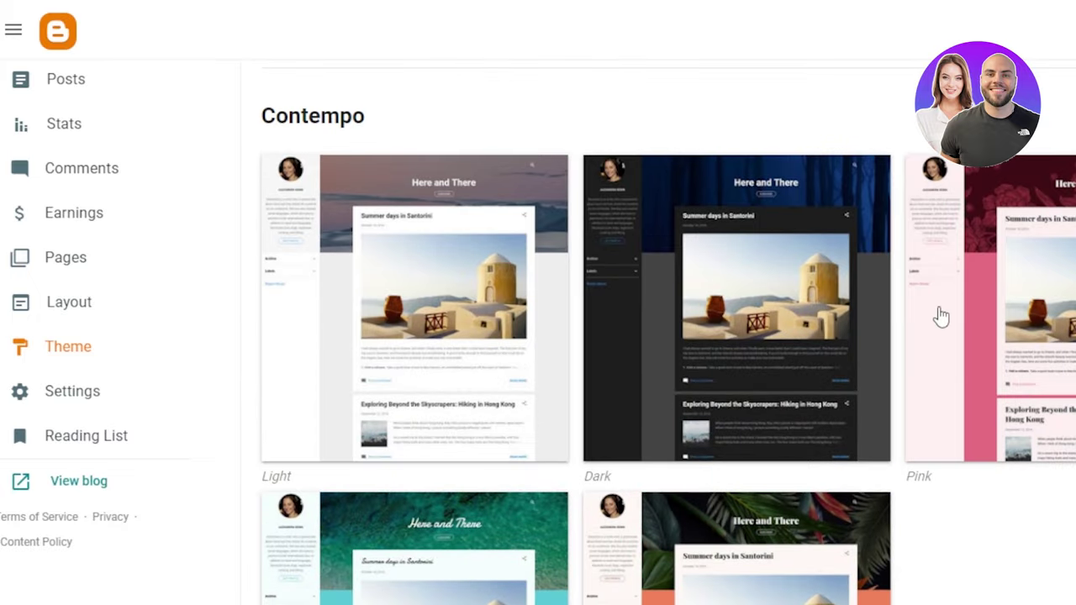
pyautogui.click(1012, 311)
pyautogui.scroll(-4, 605, 294)
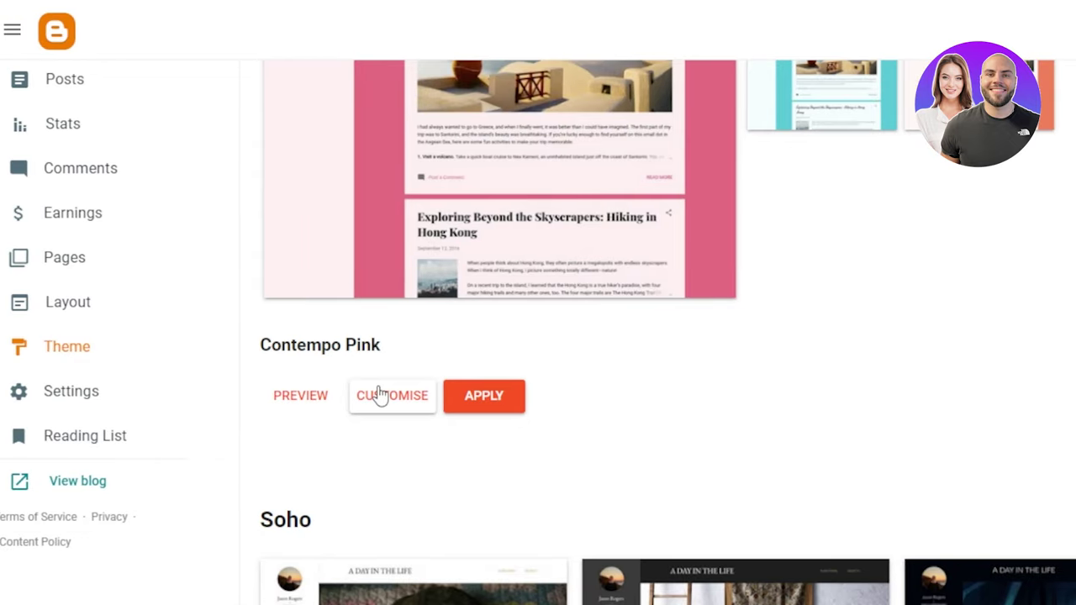
pyautogui.moveTo(228, 221); pyautogui.dragTo(227, 104)
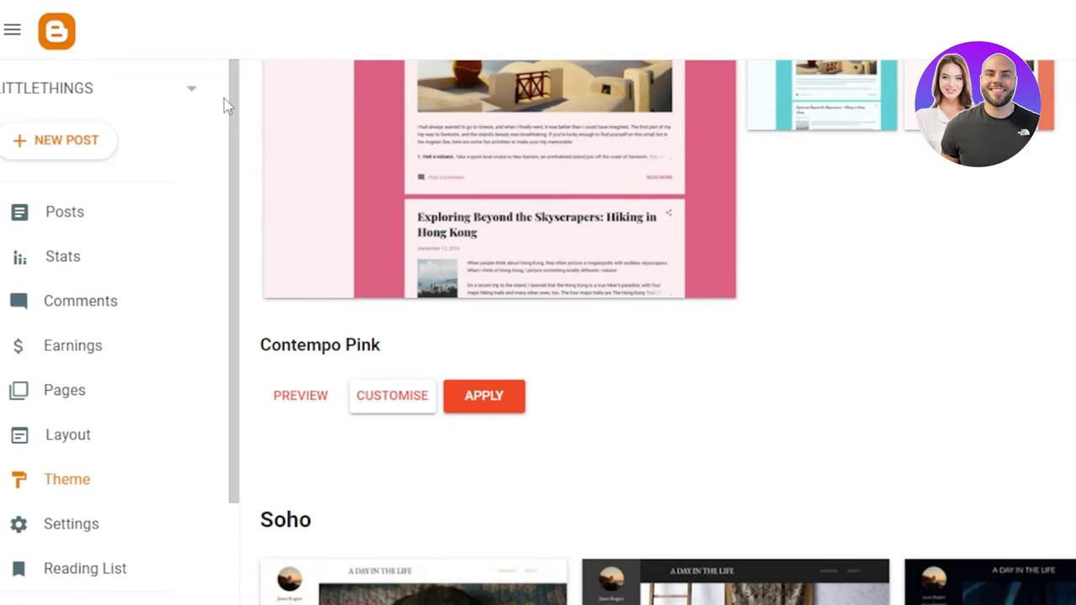
# Begin a new post titled BEAUTY IN SIMPLE WORDS and paste in the beauty-blog article.
pyautogui.click(81, 219)
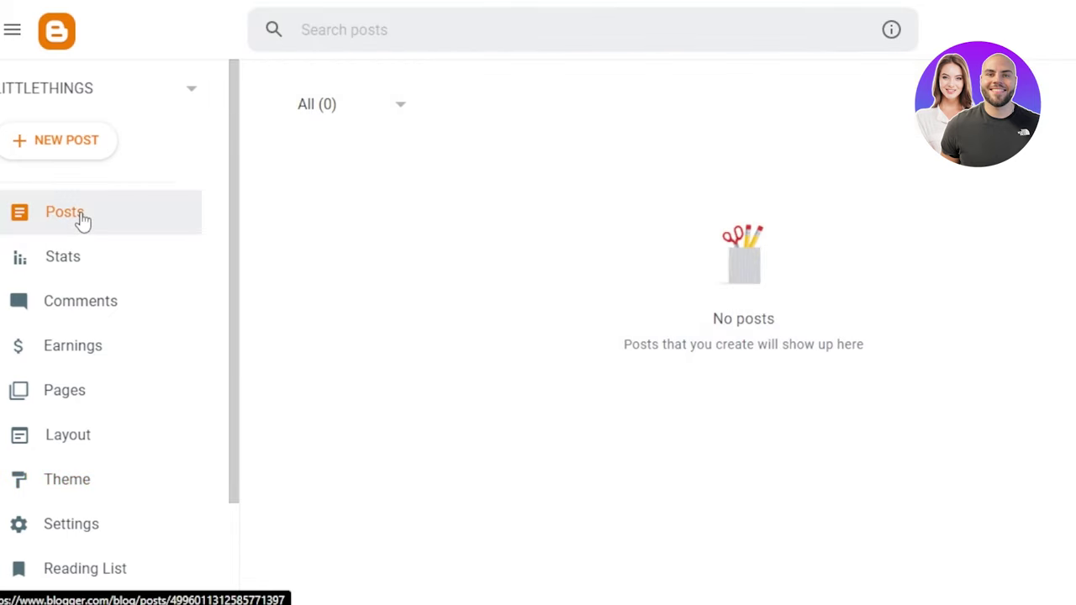
pyautogui.click(63, 159)
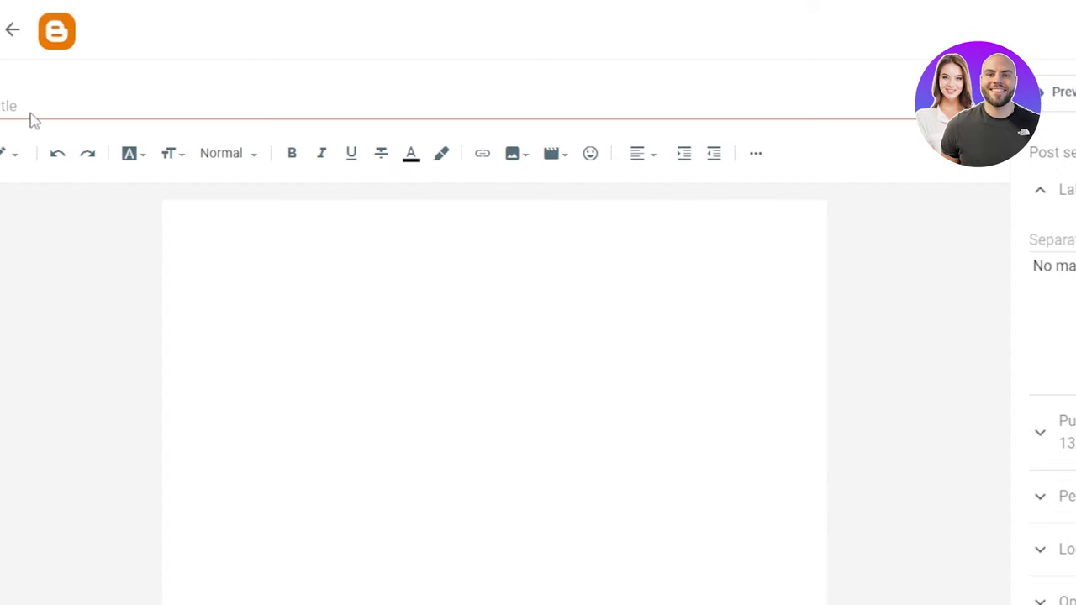
pyautogui.click(325, 276)
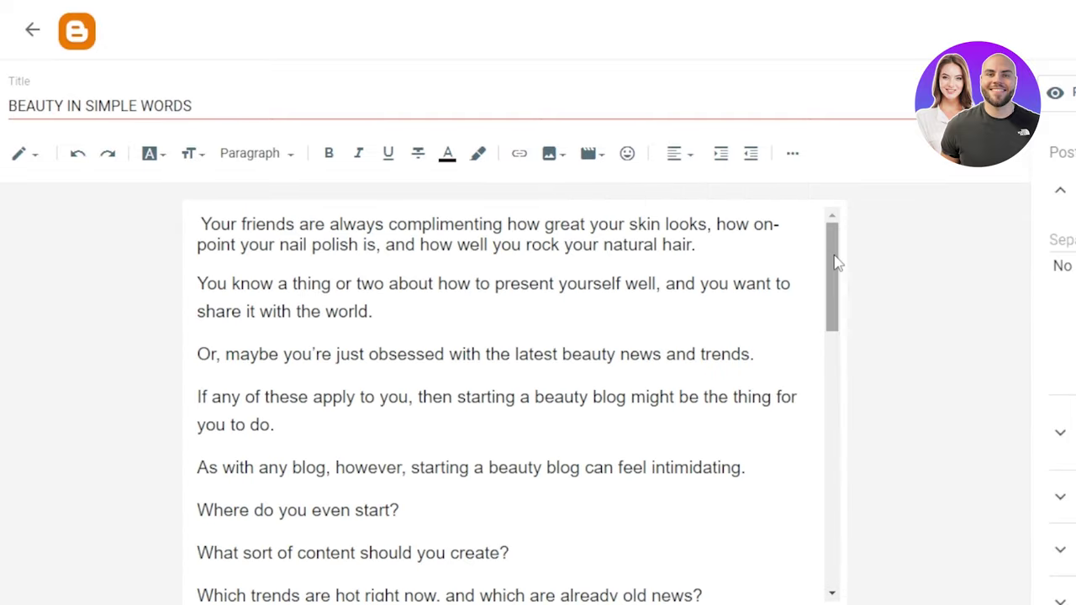
# Place the cream-jar photo centred beneath the post's closing paragraph and confirm its alignment.
pyautogui.moveTo(836, 263); pyautogui.dragTo(805, 221)
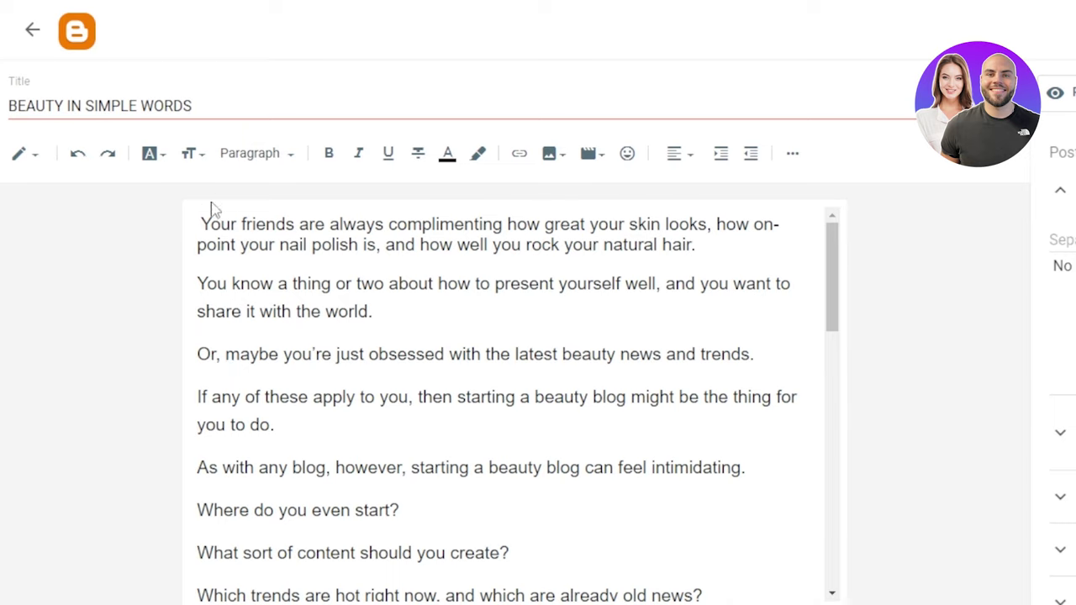
pyautogui.click(560, 155)
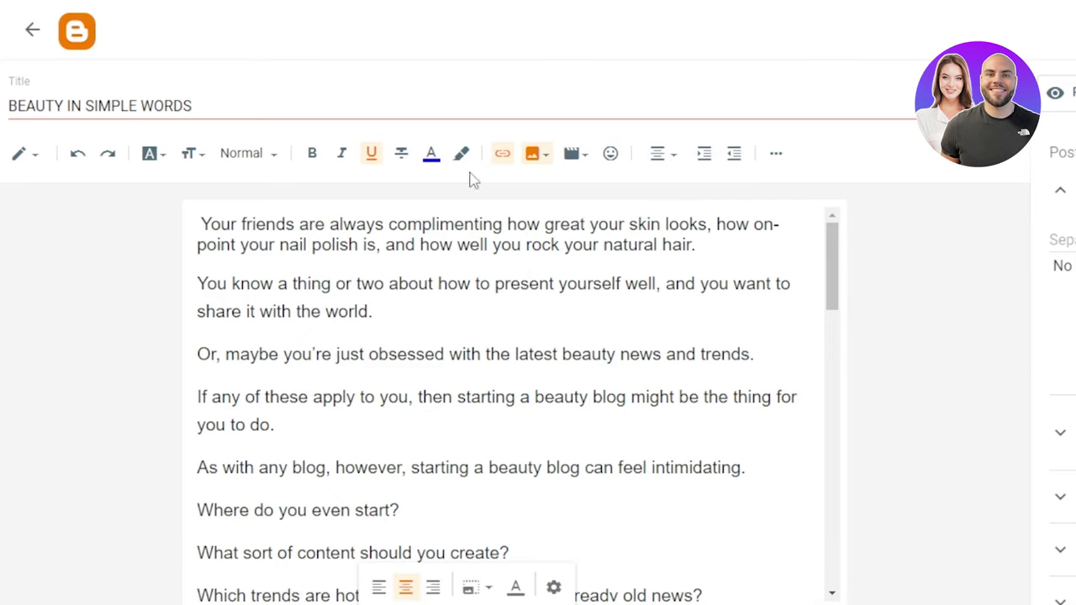
pyautogui.moveTo(833, 255); pyautogui.dragTo(826, 547)
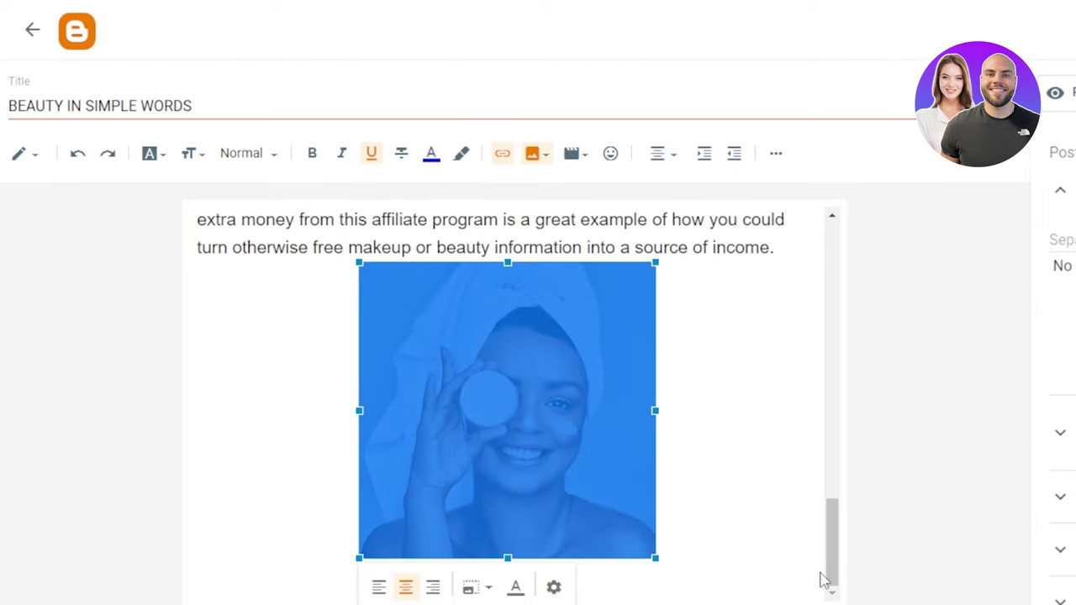
pyautogui.click(689, 440)
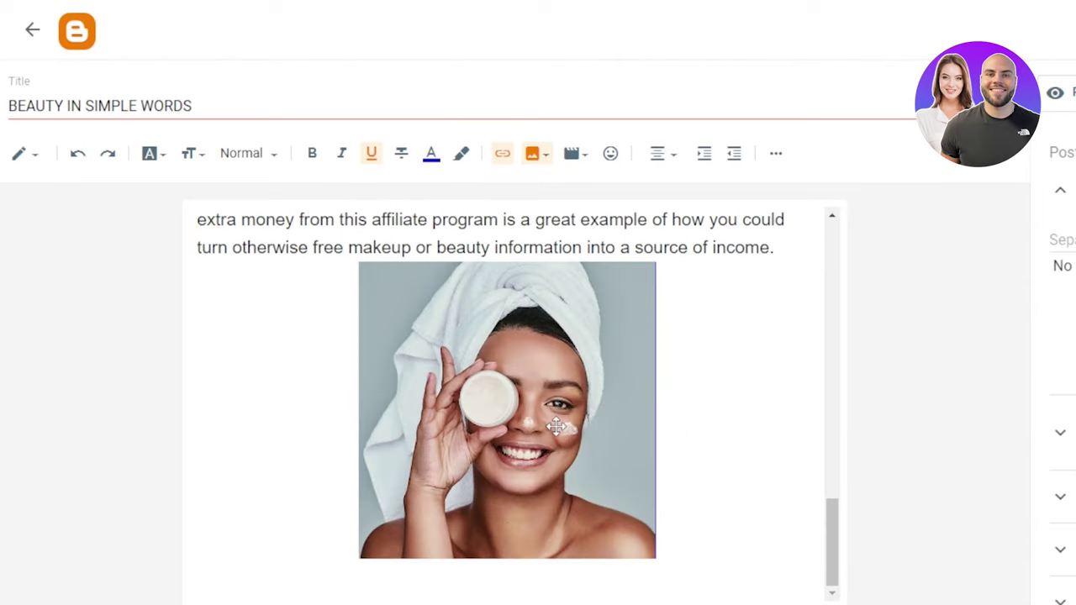
pyautogui.click(559, 437)
pyautogui.click(694, 447)
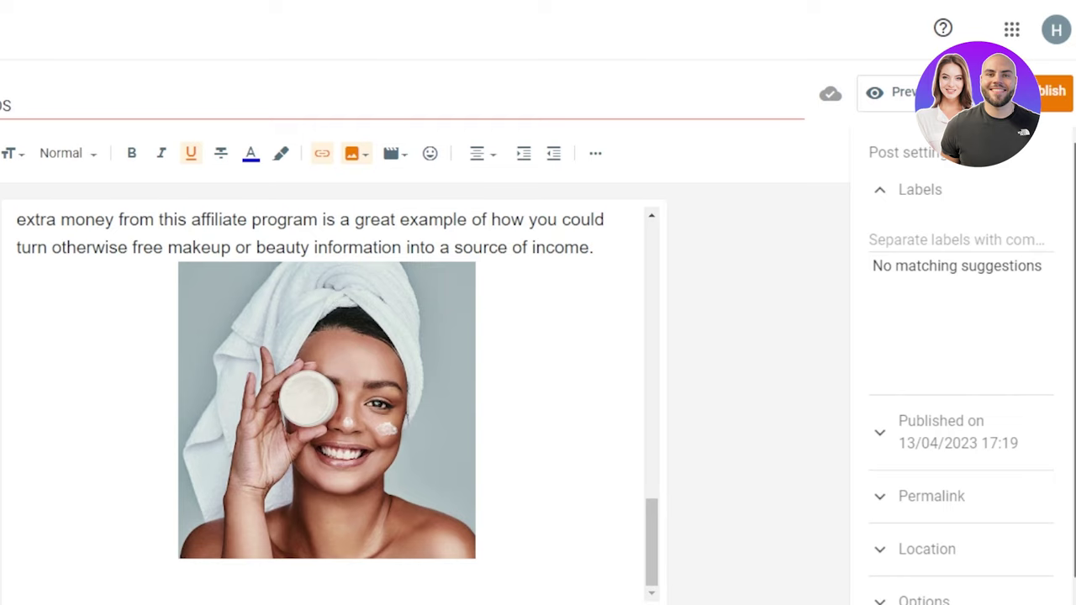
# Publish BEAUTY IN SIMPLE WORDS and open the live LITTLETHINGS site.
pyautogui.scroll(-1, 990, 359)
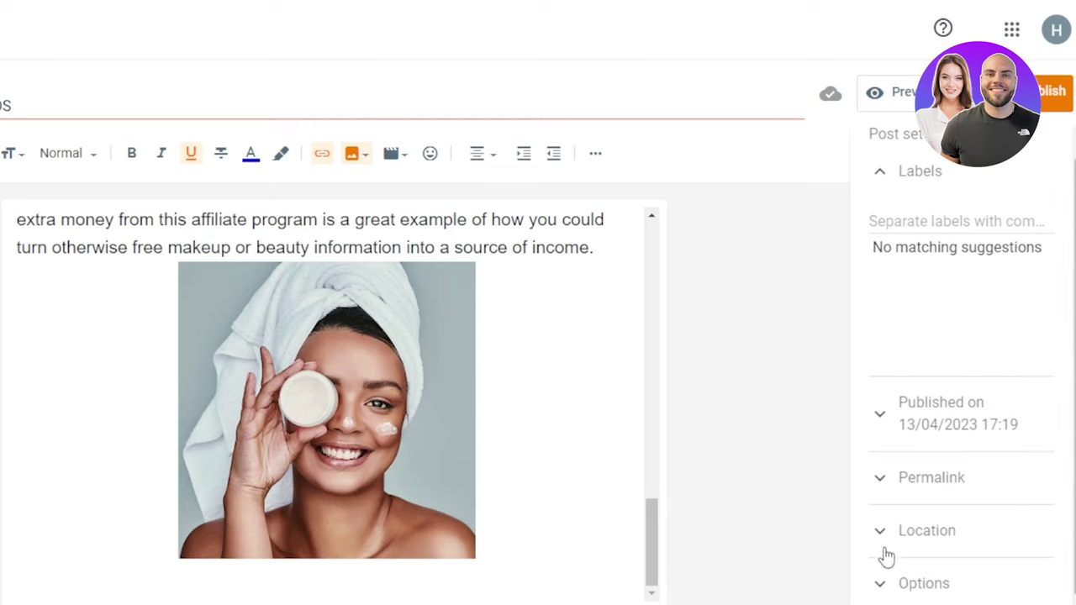
pyautogui.scroll(1, 959, 353)
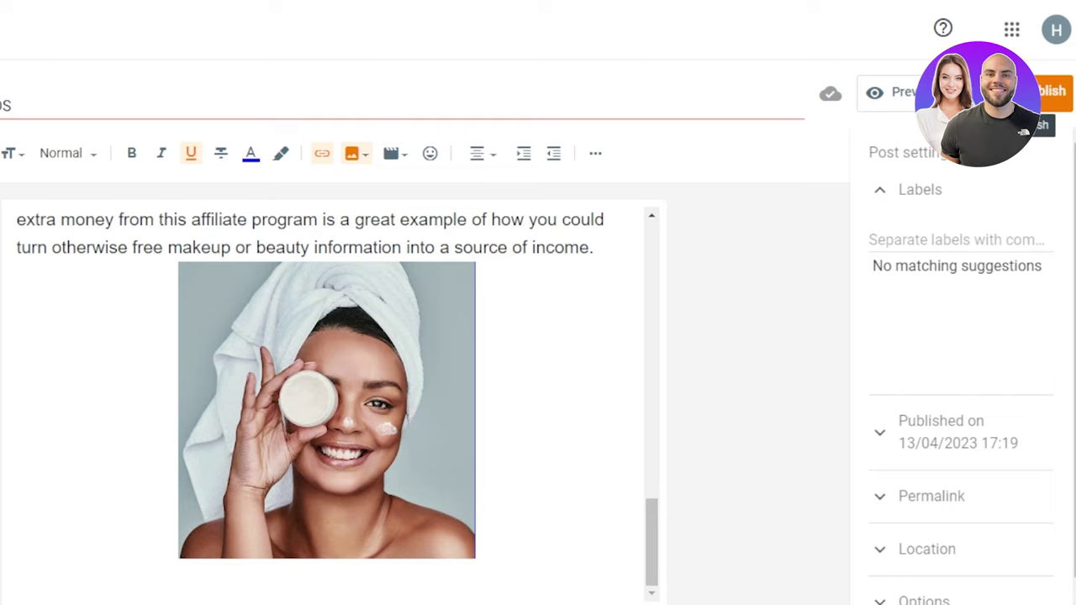
pyautogui.click(1009, 91)
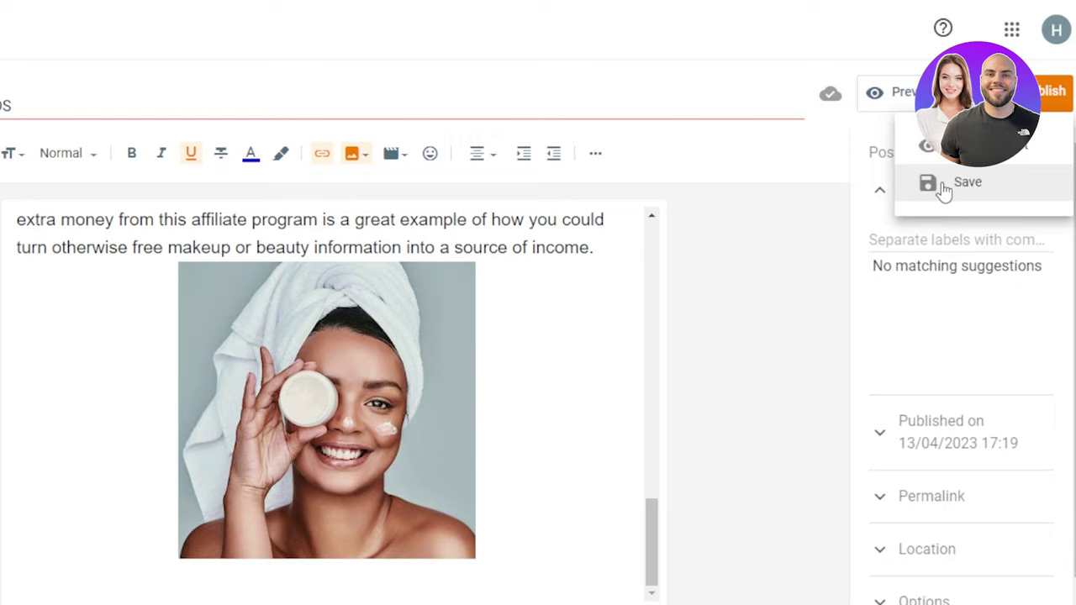
pyautogui.click(1049, 92)
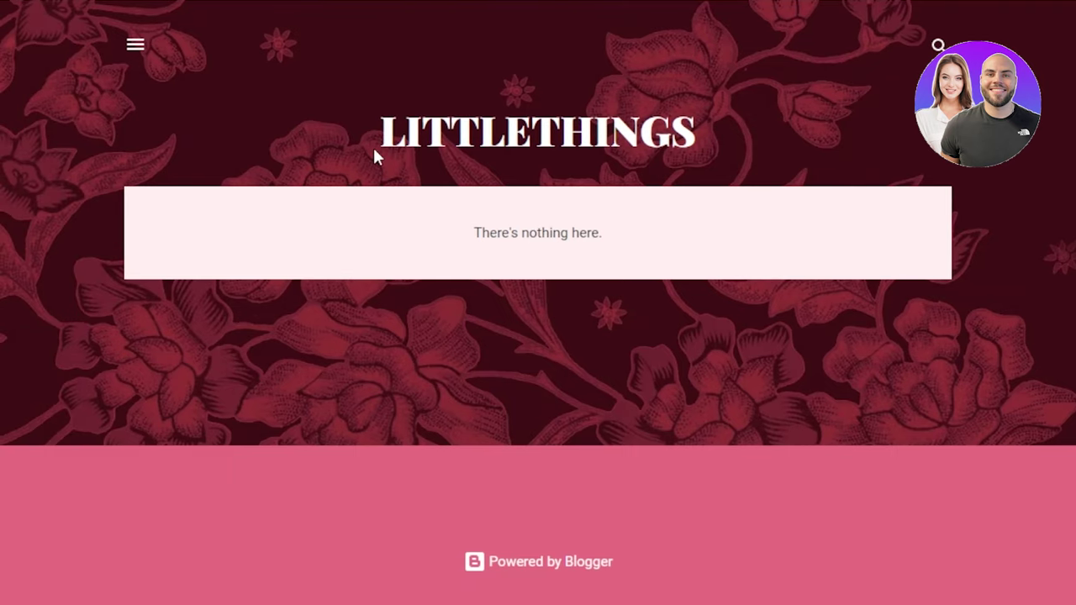
# Reload the live blog so the new post appears, and scroll through it.
pyautogui.press('F5')
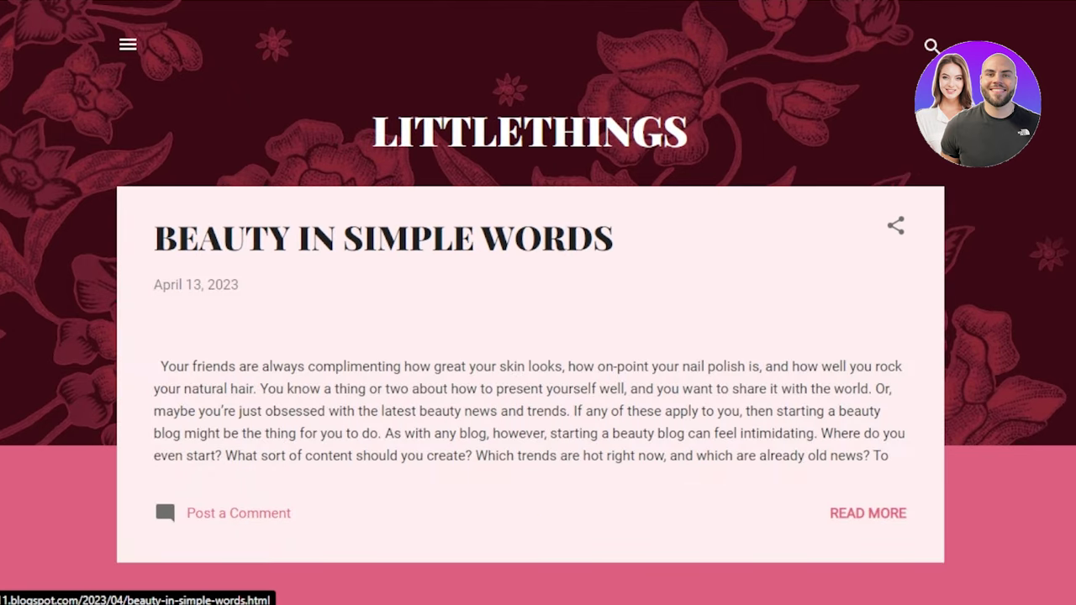
pyautogui.scroll(-5, 765, 405)
pyautogui.scroll(-1, 691, 304)
pyautogui.scroll(10, 691, 305)
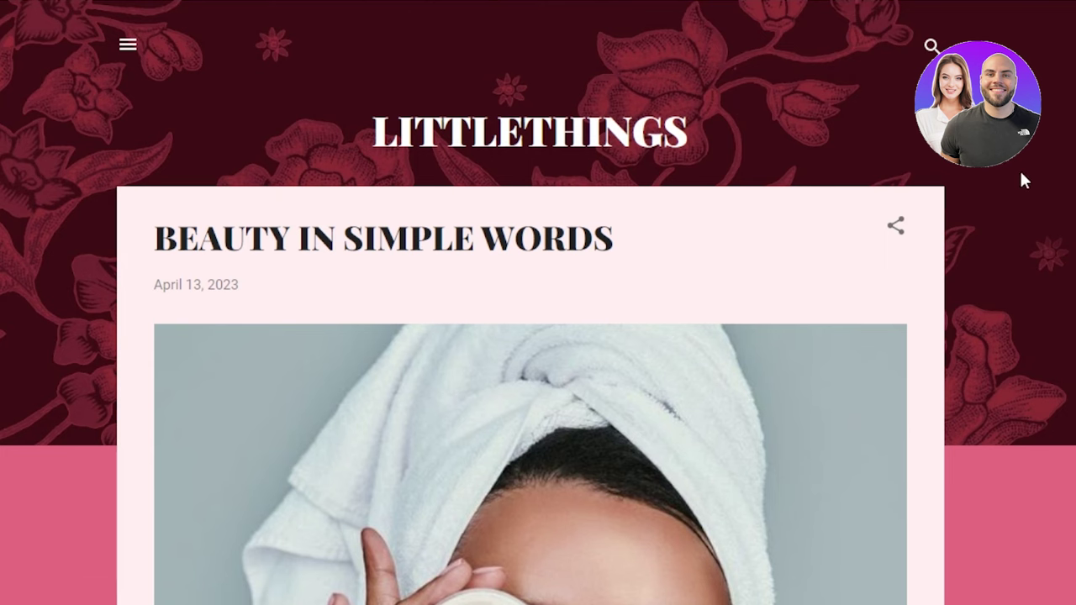
pyautogui.scroll(-8, 538, 336)
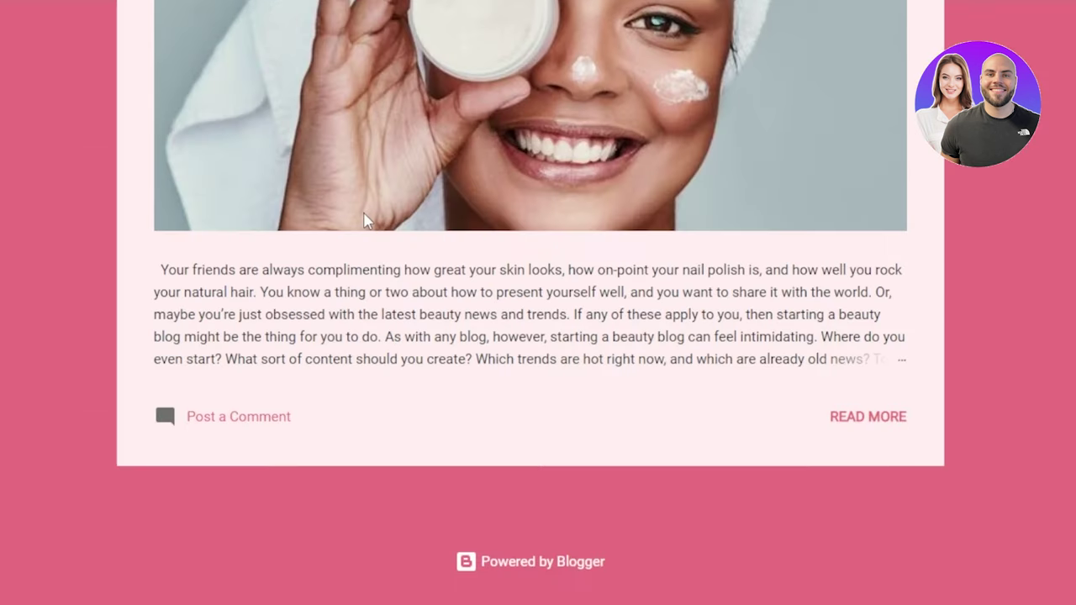
pyautogui.scroll(8, 163, 392)
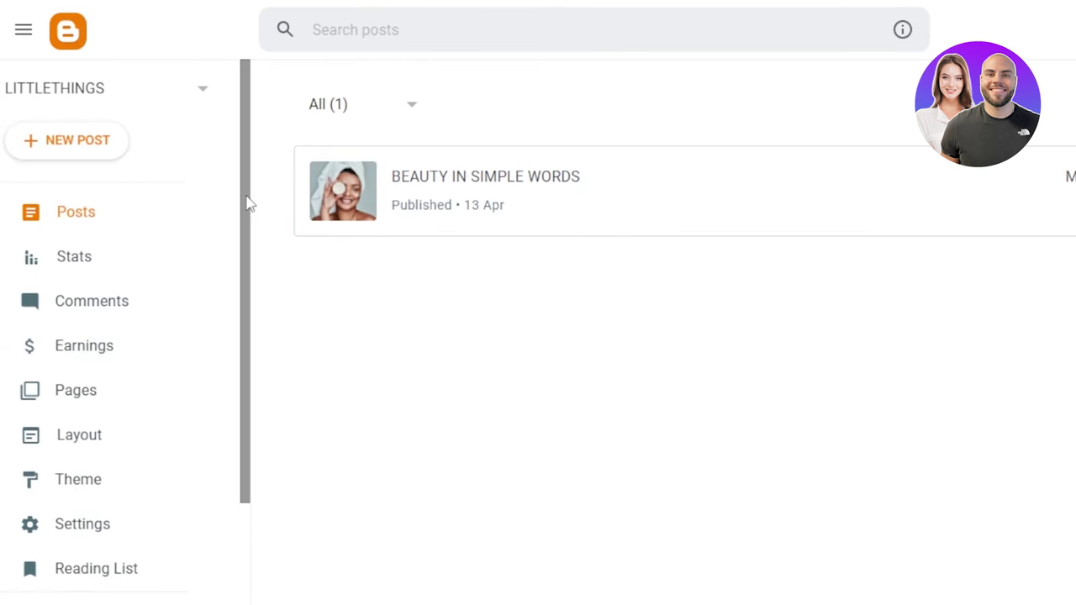
# Open the Layout page and scroll through the Header, Sidebar and Footer gadget areas.
pyautogui.moveTo(247, 202); pyautogui.dragTo(243, 319)
pyautogui.click(90, 302)
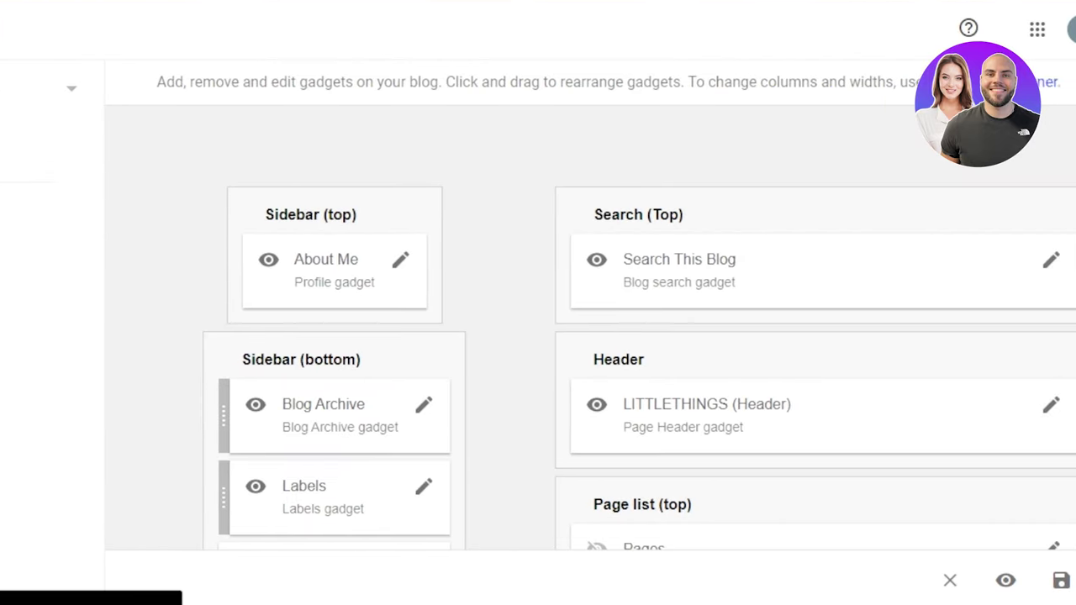
pyautogui.scroll(-3, 571, 336)
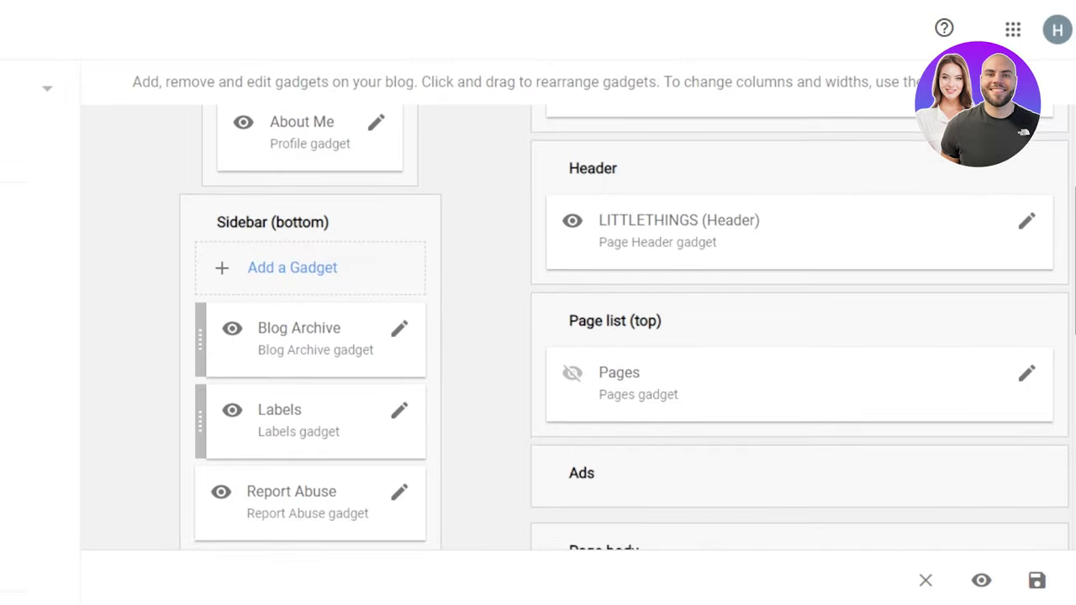
pyautogui.scroll(-7, 572, 336)
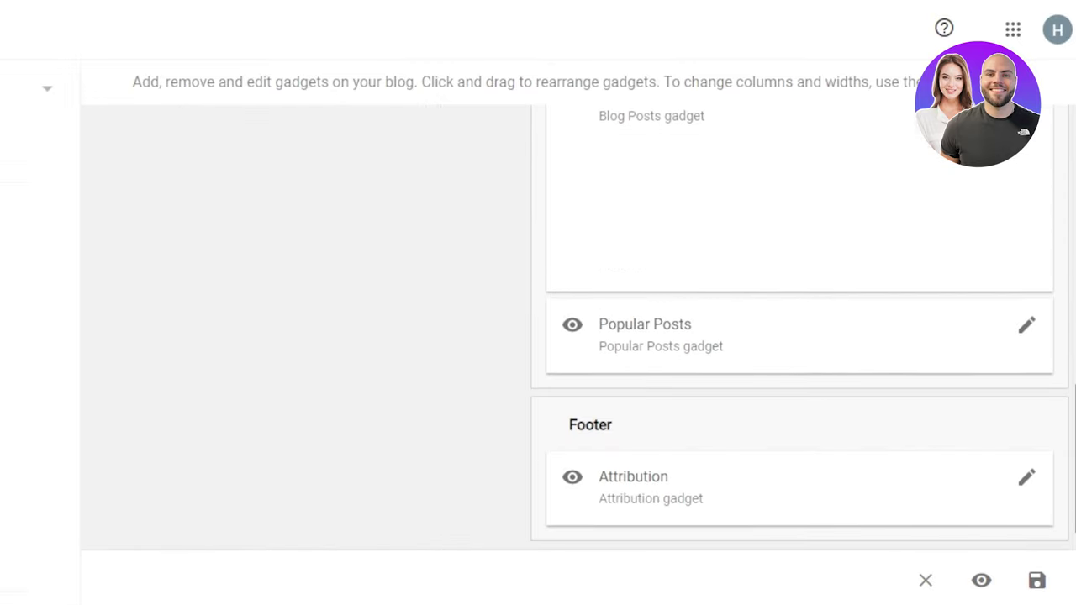
pyautogui.scroll(10, 572, 336)
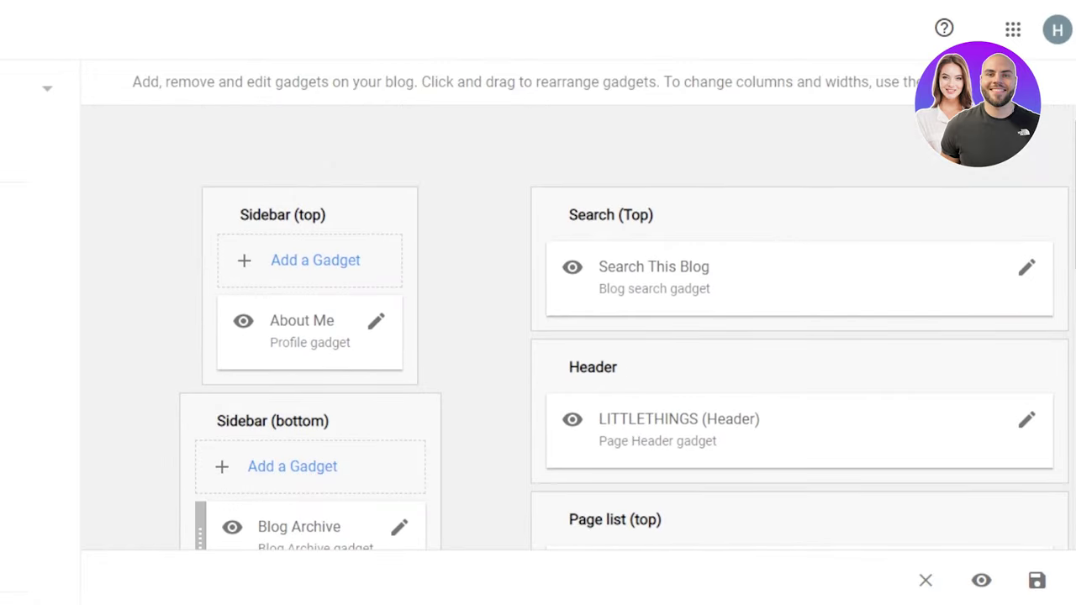
# In the Contempo Pink customiser, set the background image to the red poppy pattern.
pyautogui.click(104, 480)
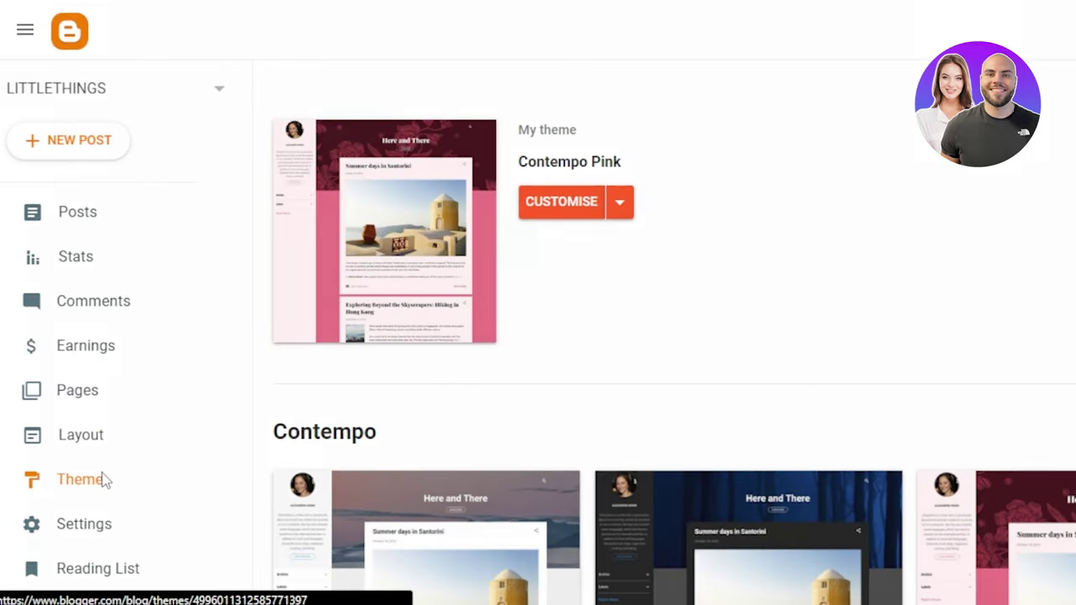
pyautogui.click(625, 208)
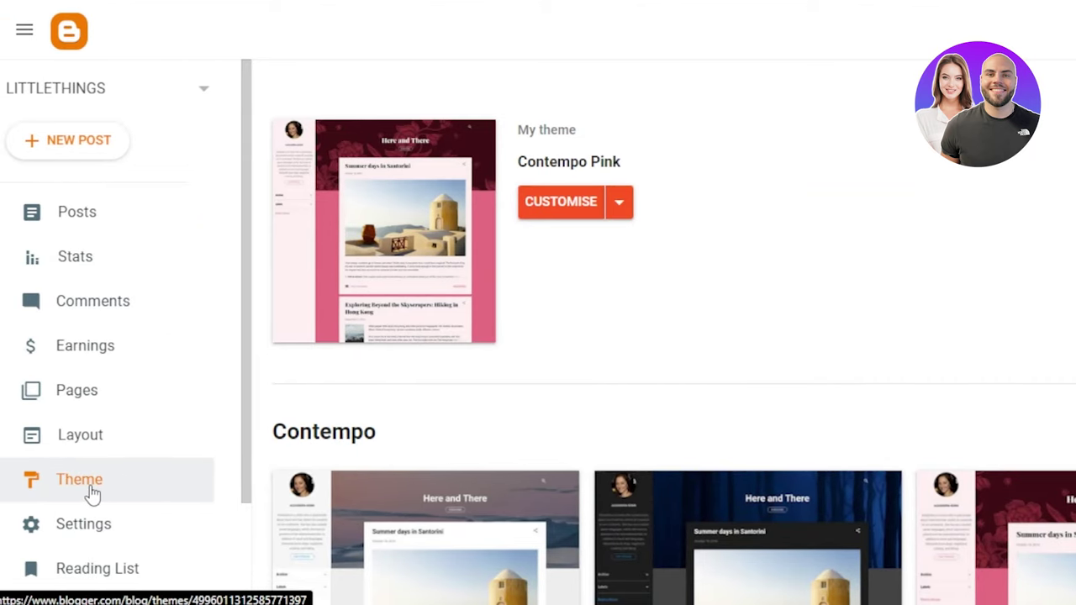
pyautogui.click(589, 206)
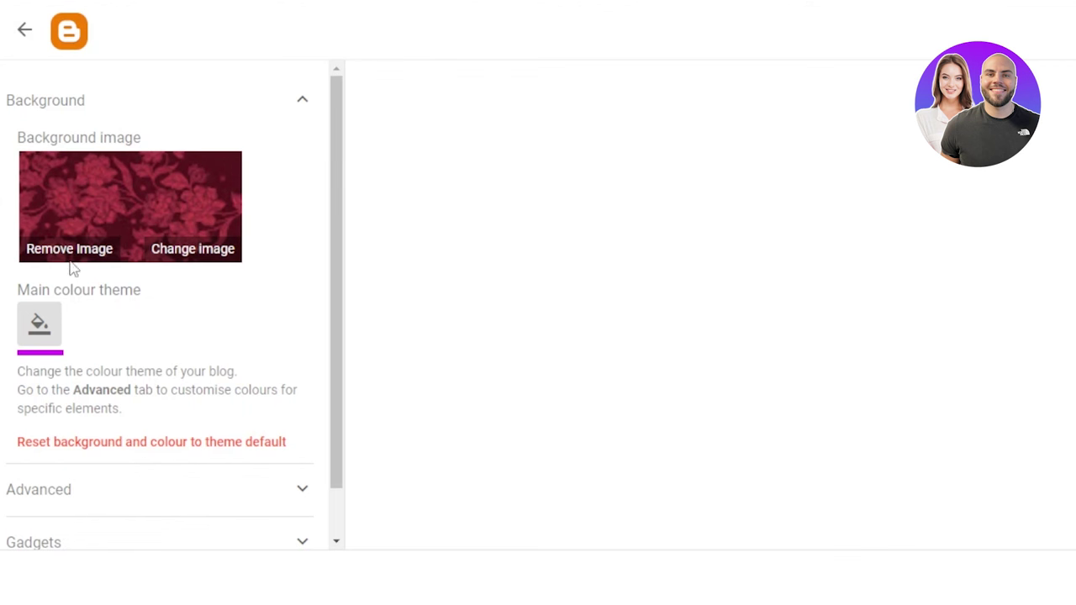
pyautogui.click(188, 247)
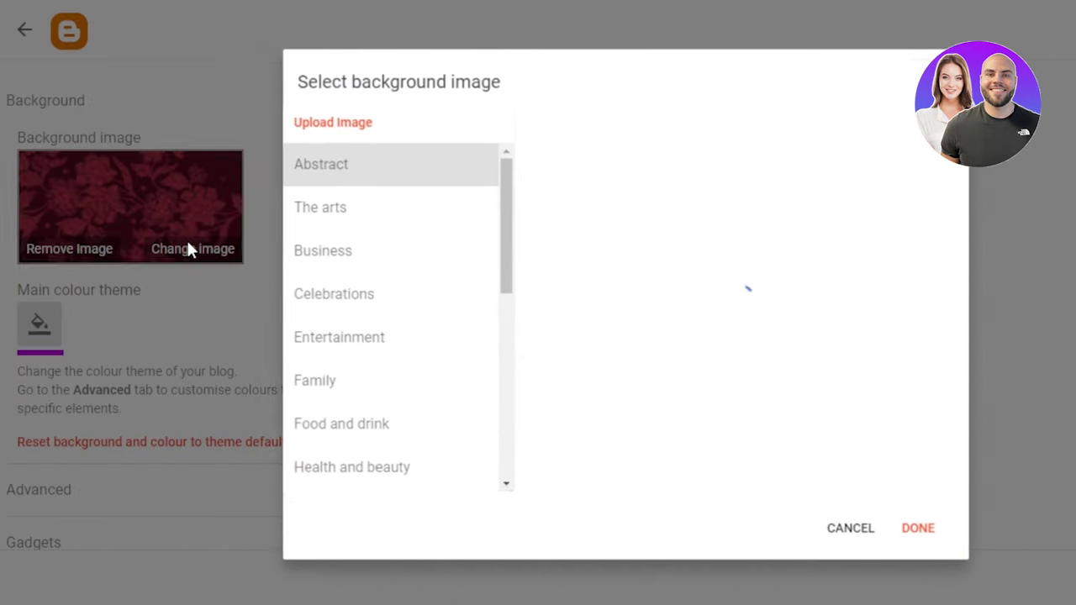
pyautogui.moveTo(502, 209)
pyautogui.mouseDown()
pyautogui.moveTo(507, 311)
pyautogui.moveTo(483, 318)
pyautogui.mouseUp()
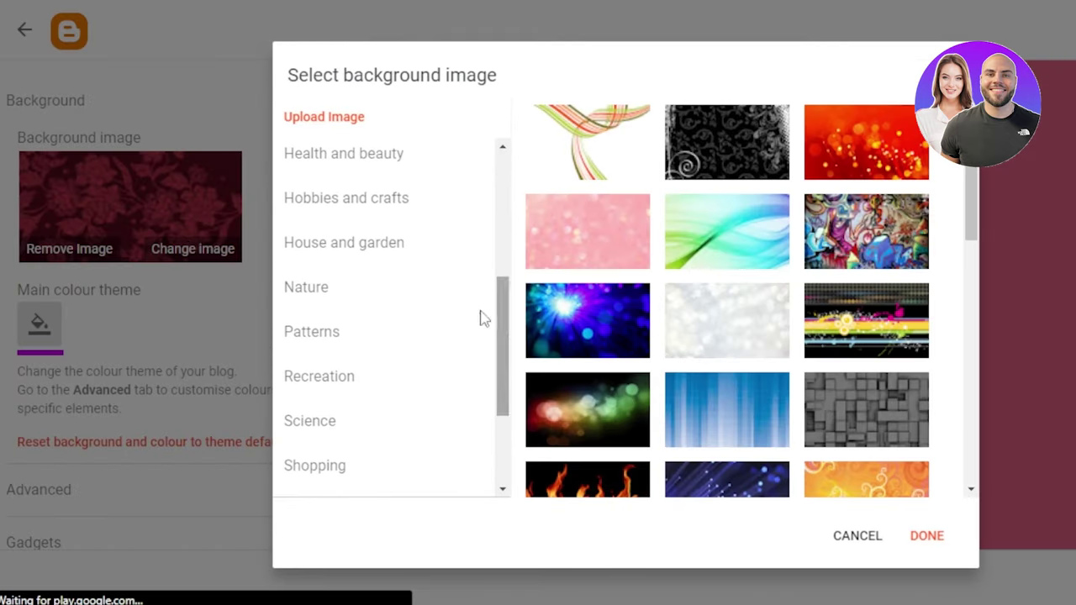
pyautogui.click(364, 160)
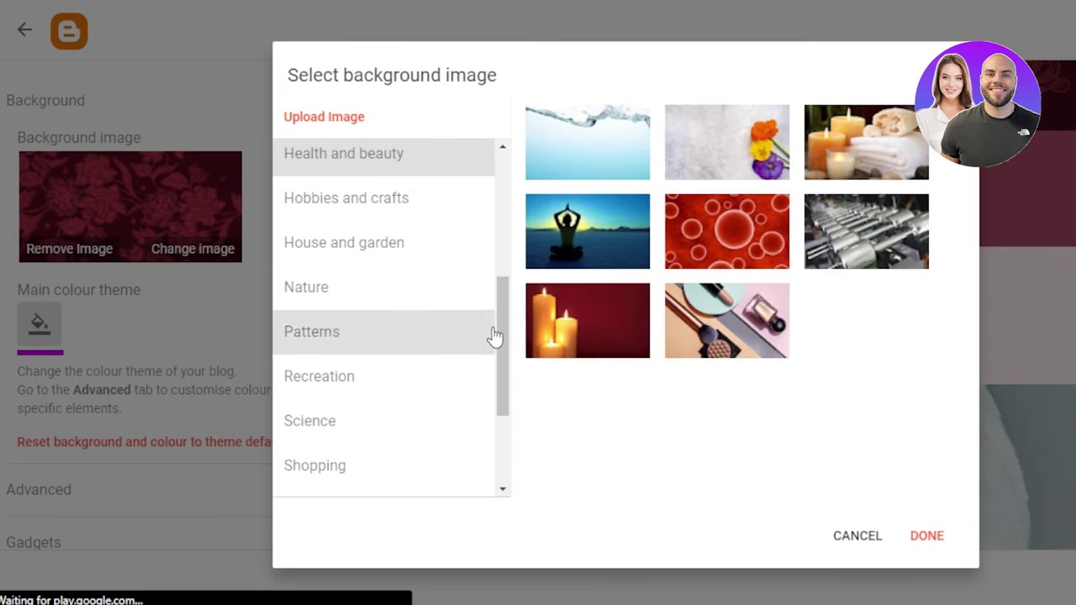
pyautogui.click(749, 433)
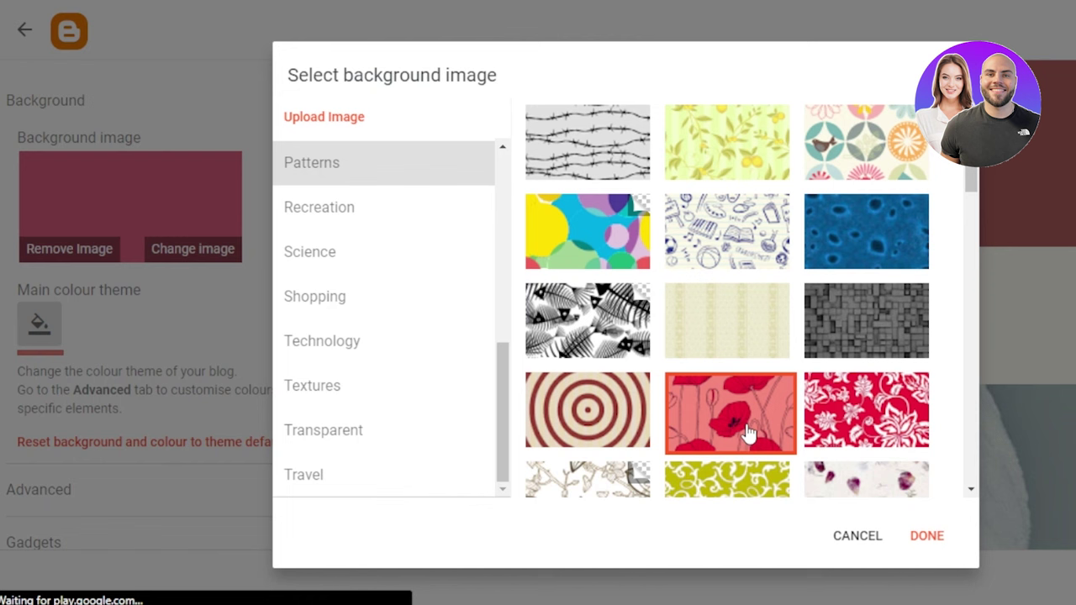
pyautogui.click(927, 536)
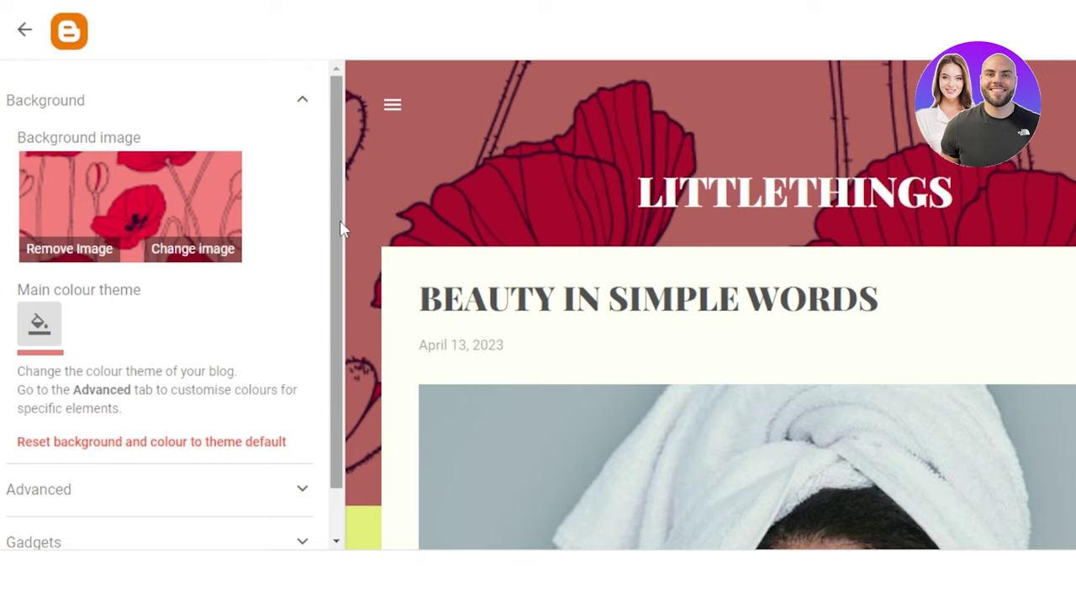
pyautogui.moveTo(339, 227); pyautogui.dragTo(339, 274)
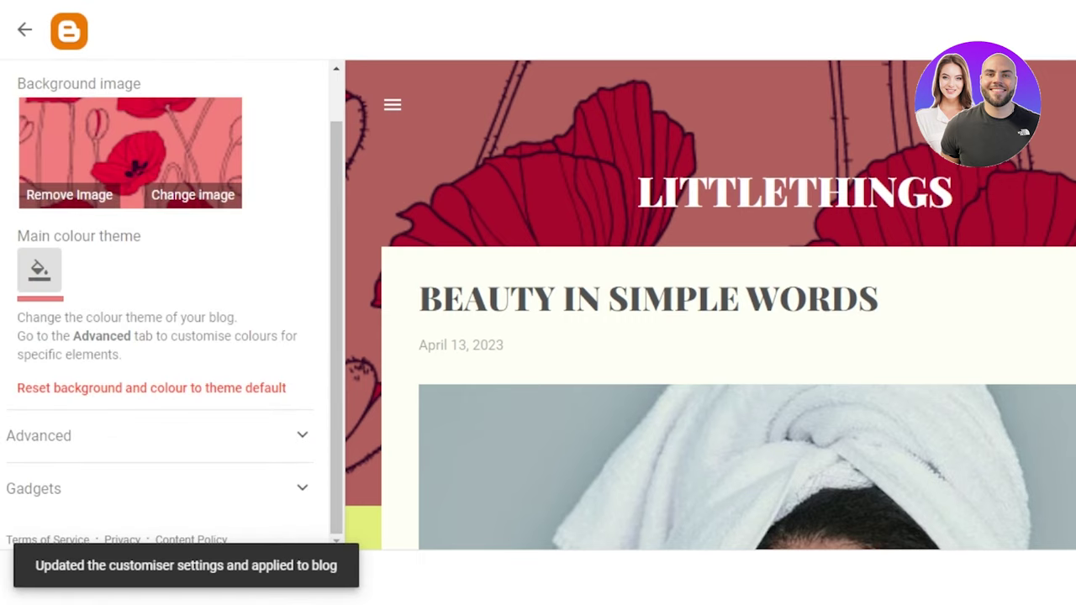
# Exit the theme customiser and look over the blog's statistics.
pyautogui.click(26, 32)
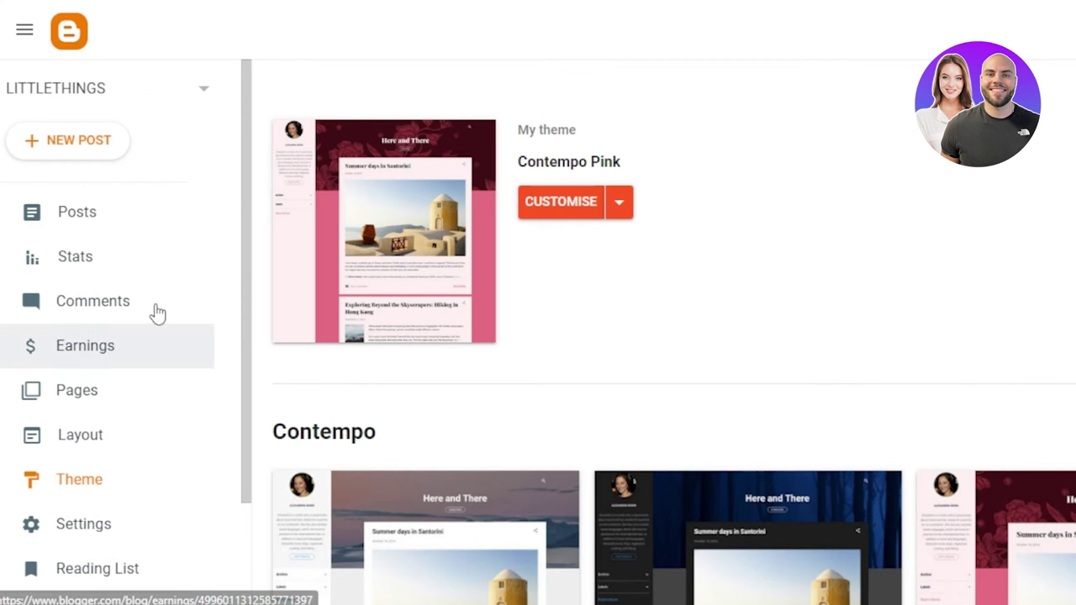
pyautogui.click(76, 260)
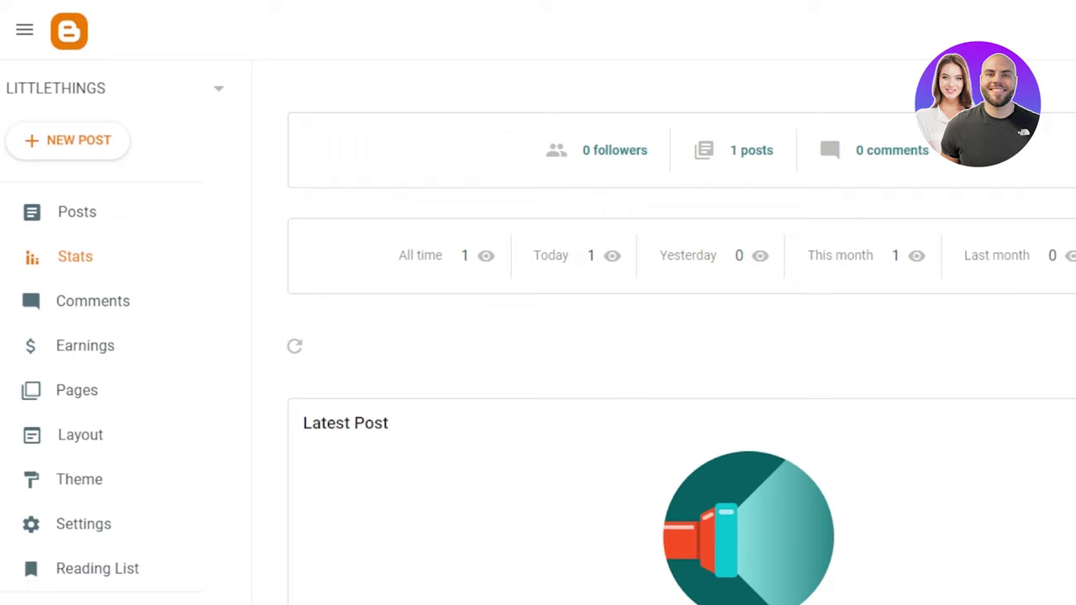
pyautogui.scroll(-5, 718, 180)
pyautogui.scroll(5, 718, 180)
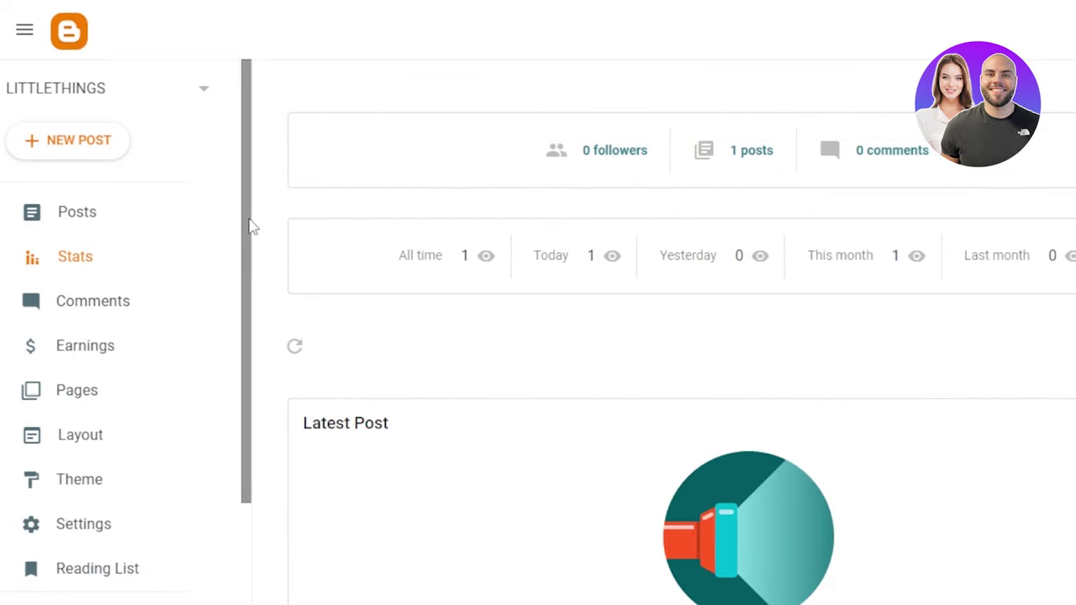
# Check the blog's comments, then bring up the Earnings page for AdSense.
pyautogui.moveTo(252, 228); pyautogui.dragTo(253, 263)
pyautogui.click(103, 269)
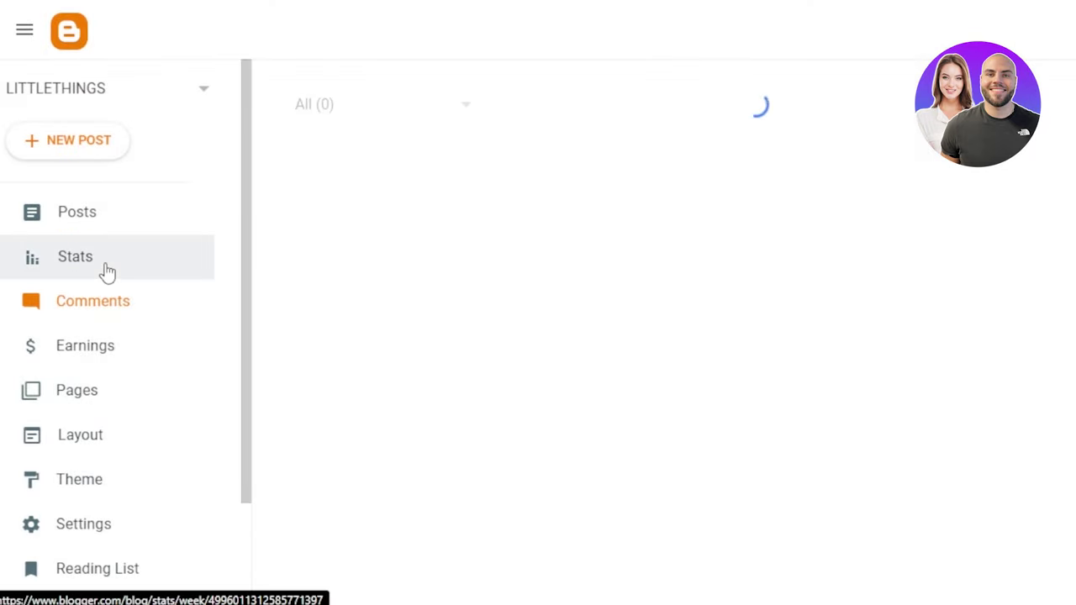
pyautogui.moveTo(249, 159); pyautogui.dragTo(248, 238)
pyautogui.click(135, 258)
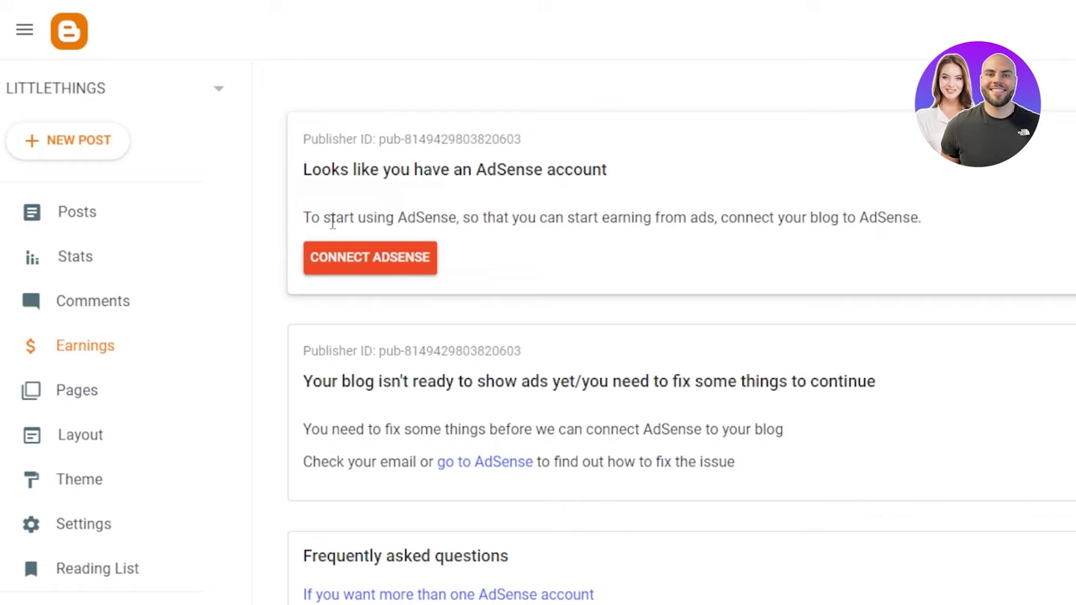
pyautogui.click(118, 253)
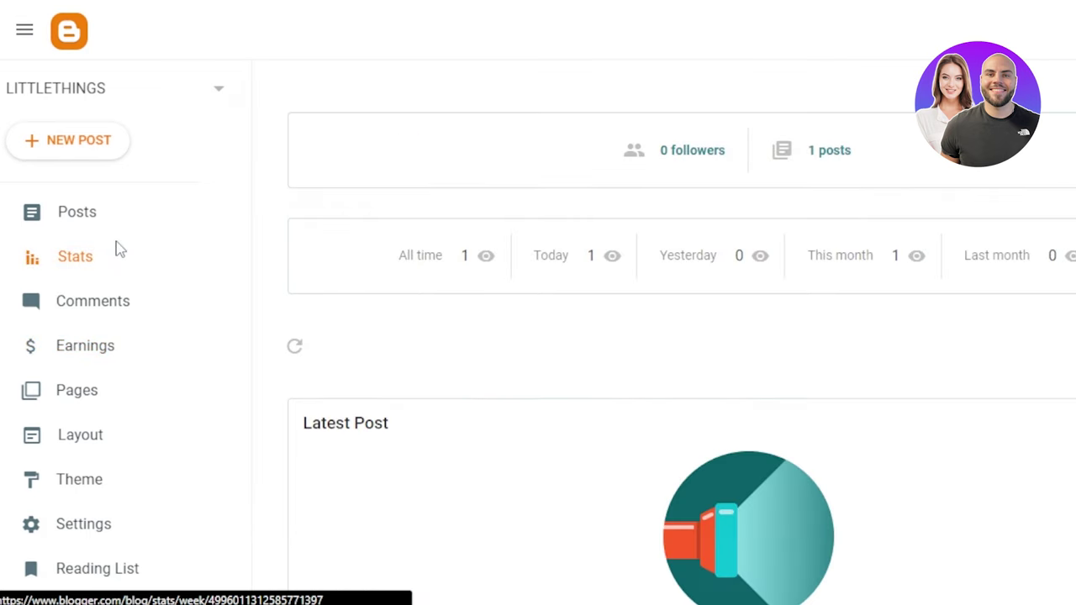
pyautogui.click(110, 354)
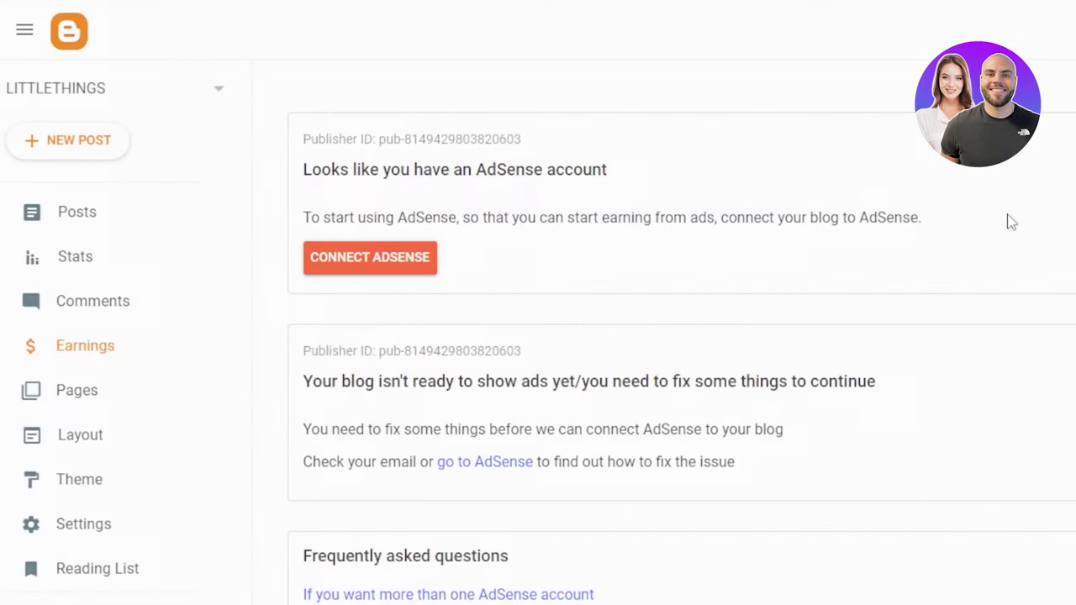
pyautogui.scroll(-2, 682, 337)
pyautogui.scroll(2, 682, 337)
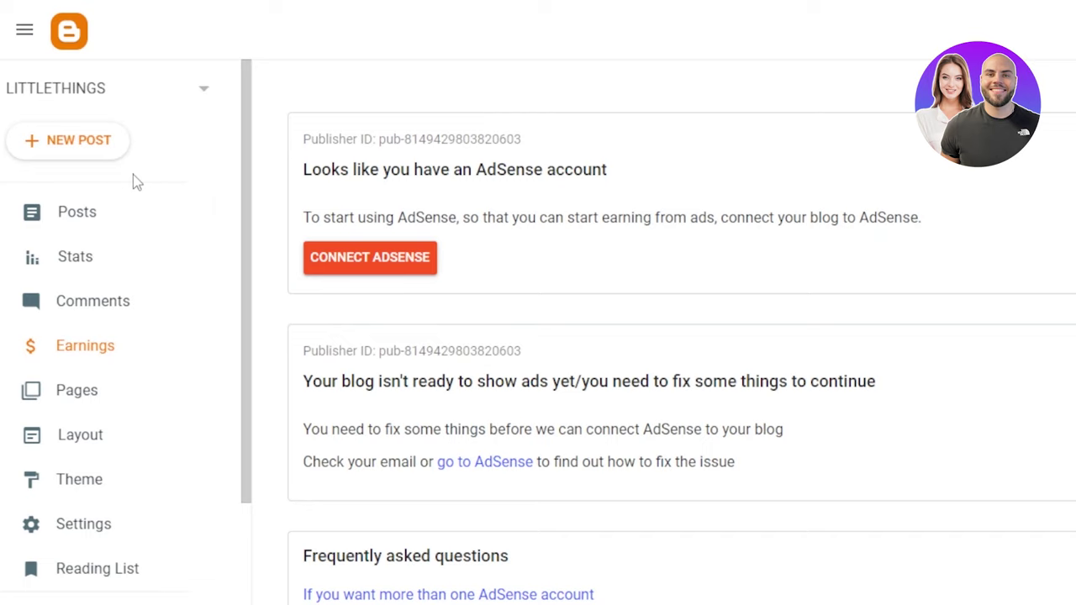
pyautogui.moveTo(245, 197); pyautogui.dragTo(245, 331)
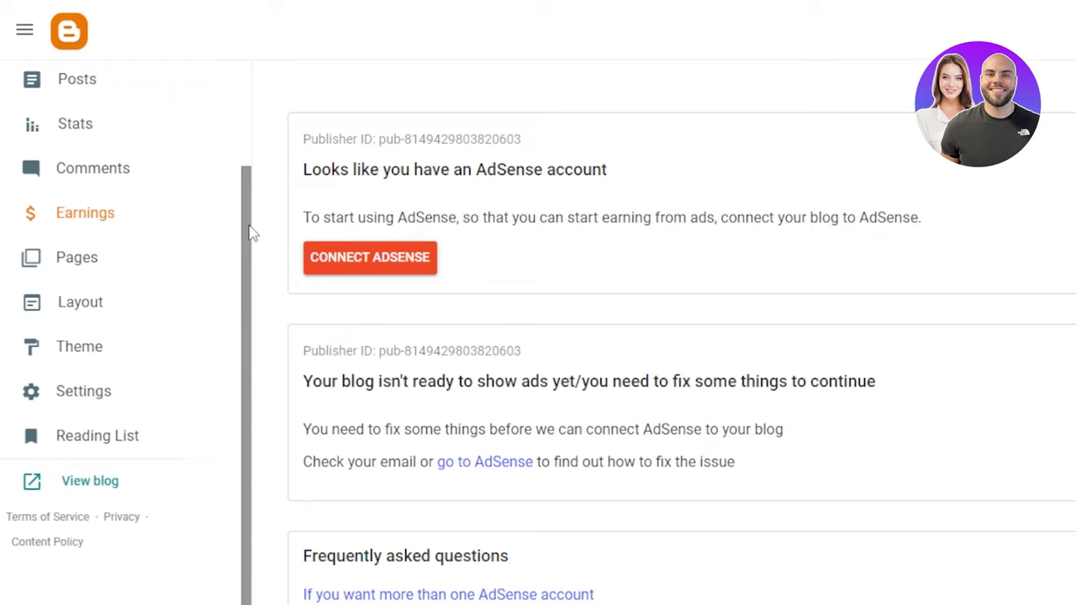
pyautogui.moveTo(250, 233); pyautogui.dragTo(257, 258)
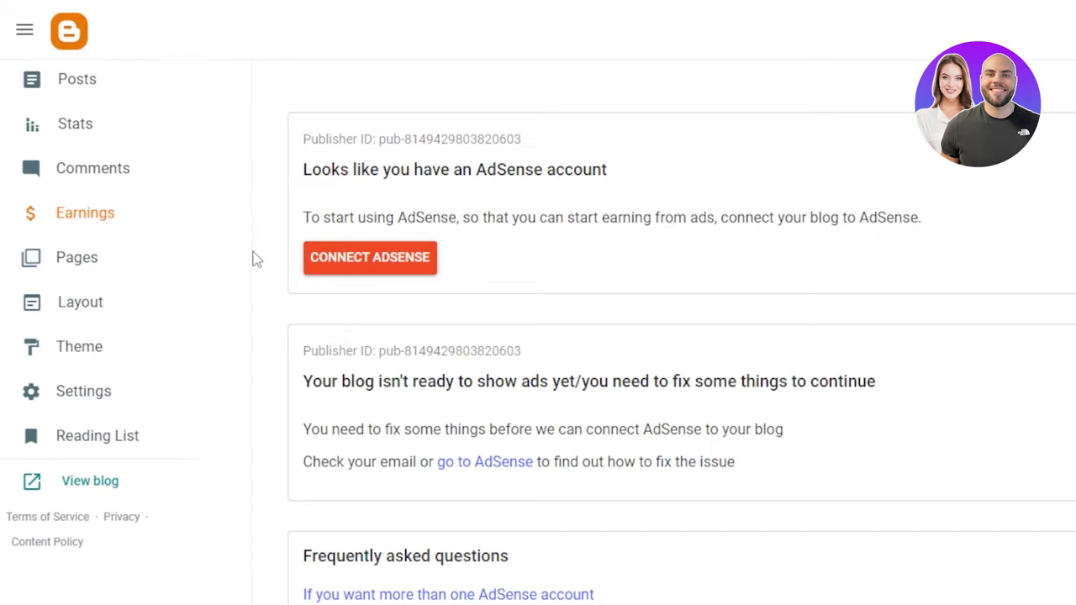
# Confirm LITTLETHINGS has no pages, then scan every Settings section down and back to the top.
pyautogui.click(122, 261)
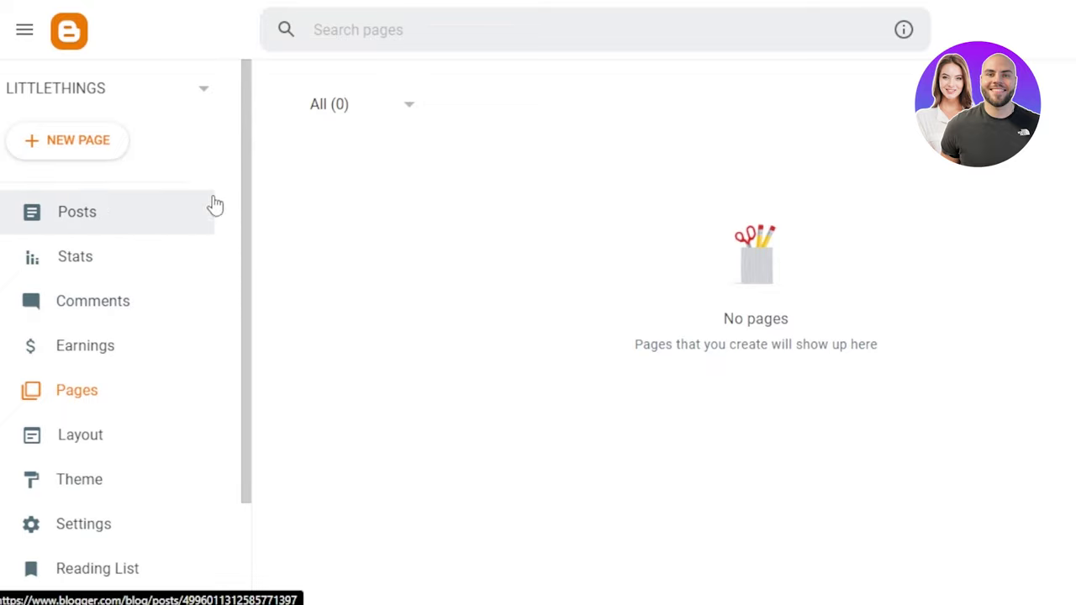
pyautogui.click(84, 529)
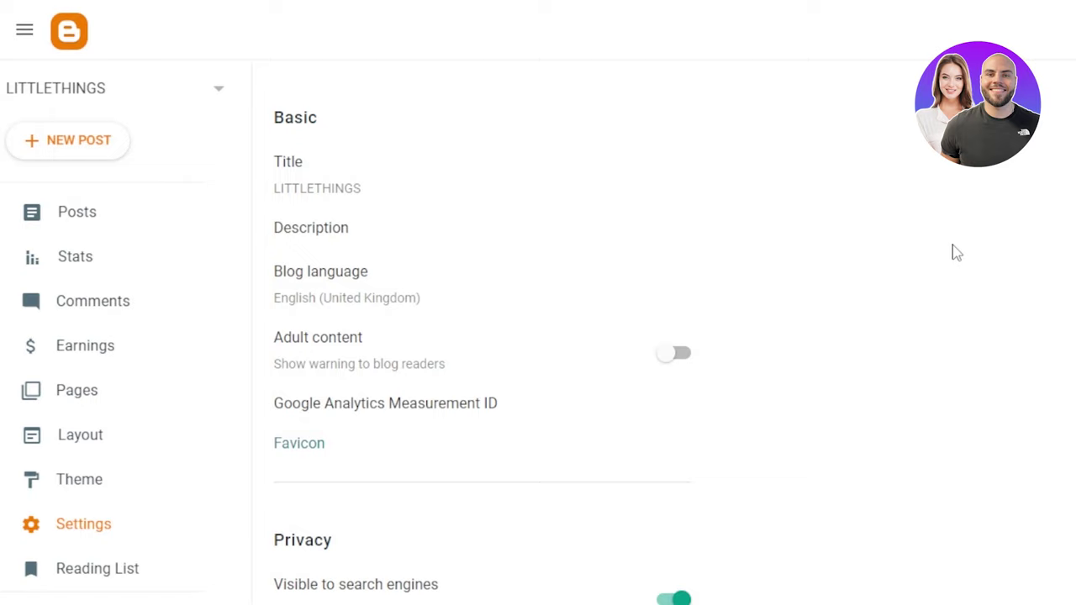
pyautogui.scroll(-5, 481, 337)
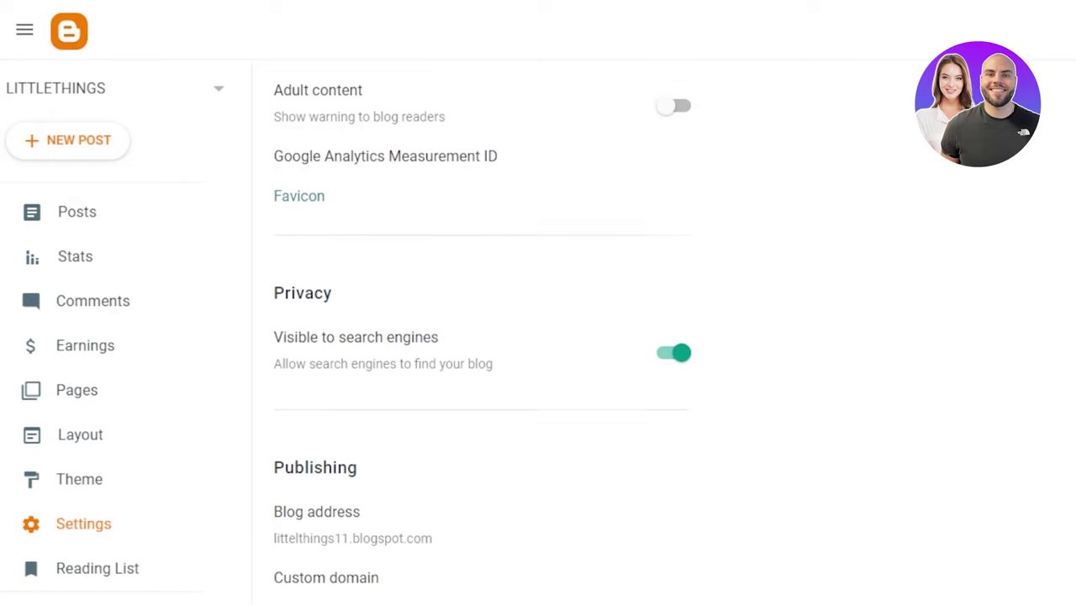
pyautogui.scroll(-9, 482, 337)
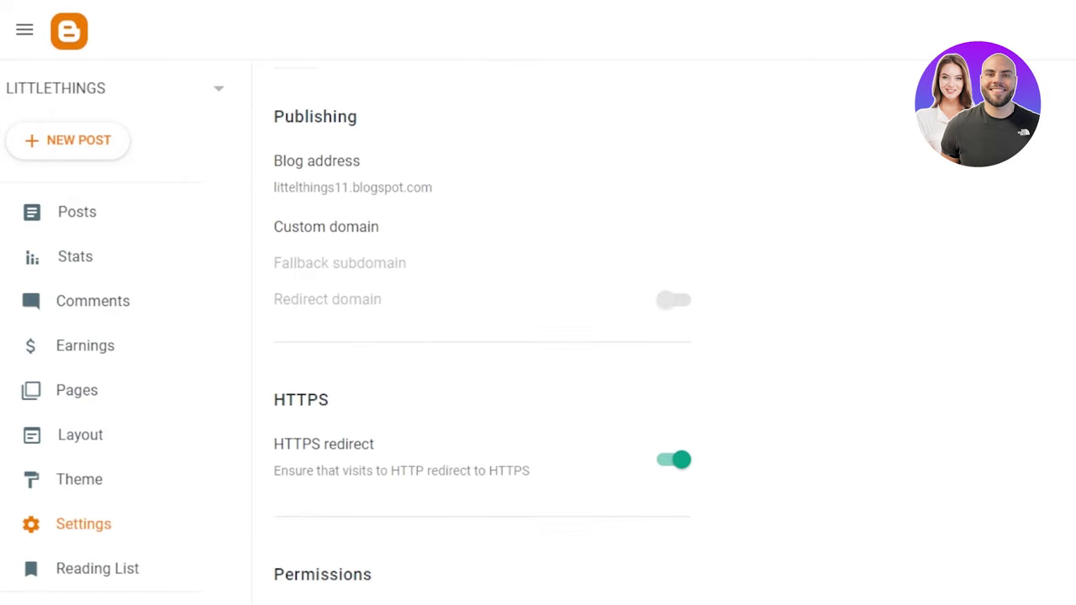
pyautogui.scroll(-5, 482, 336)
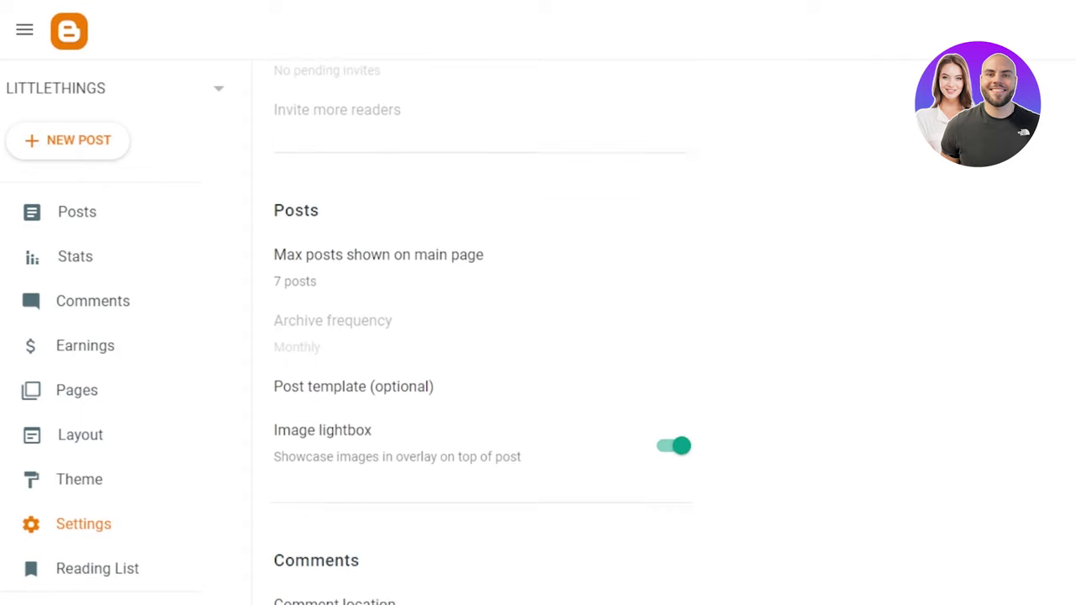
pyautogui.scroll(-8, 481, 337)
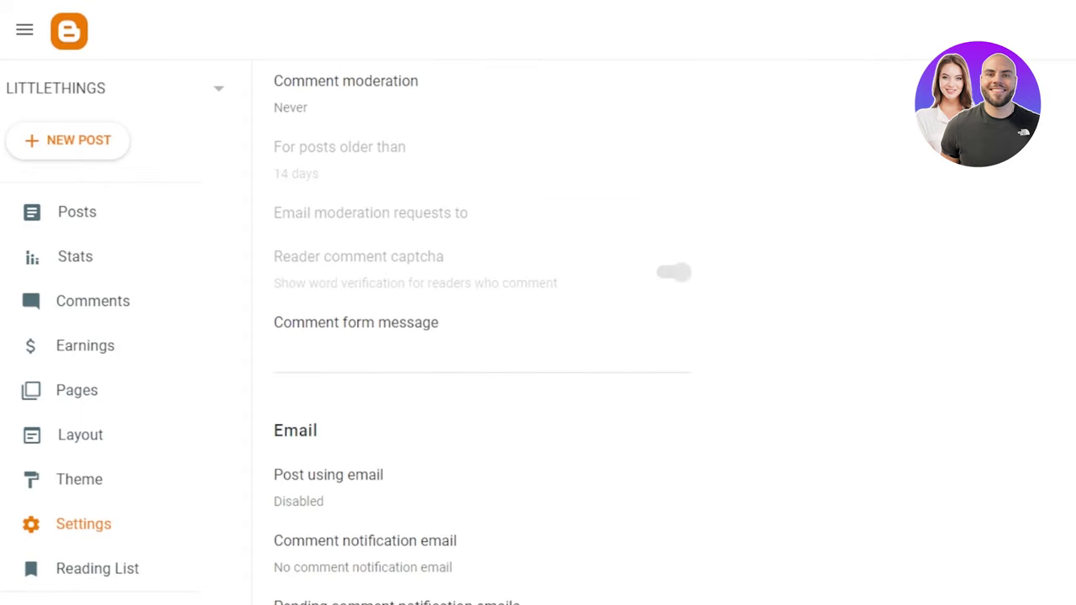
pyautogui.scroll(-10, 482, 336)
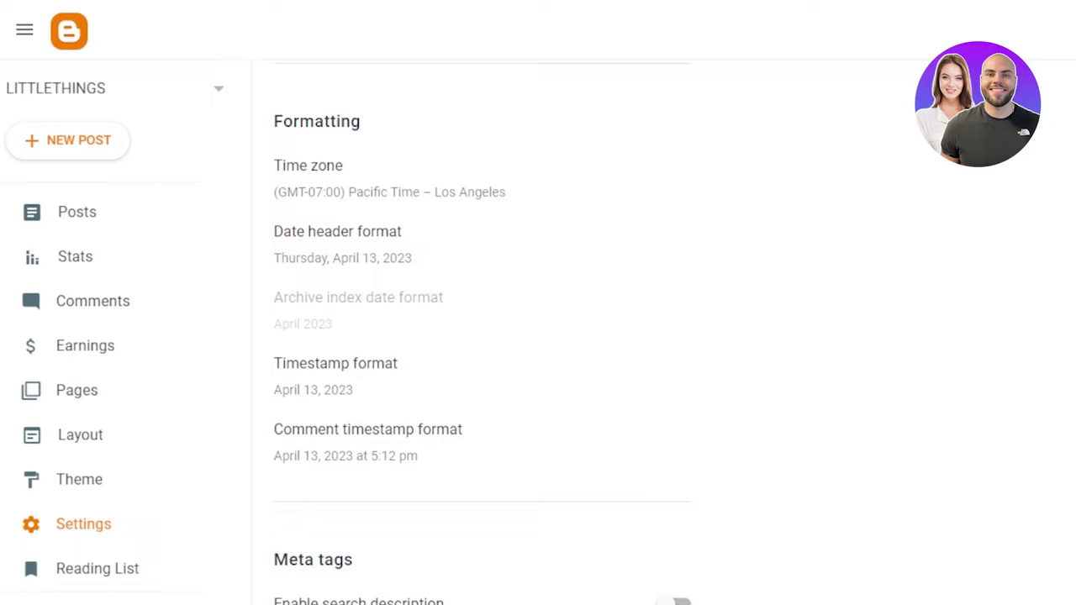
pyautogui.scroll(-3, 482, 336)
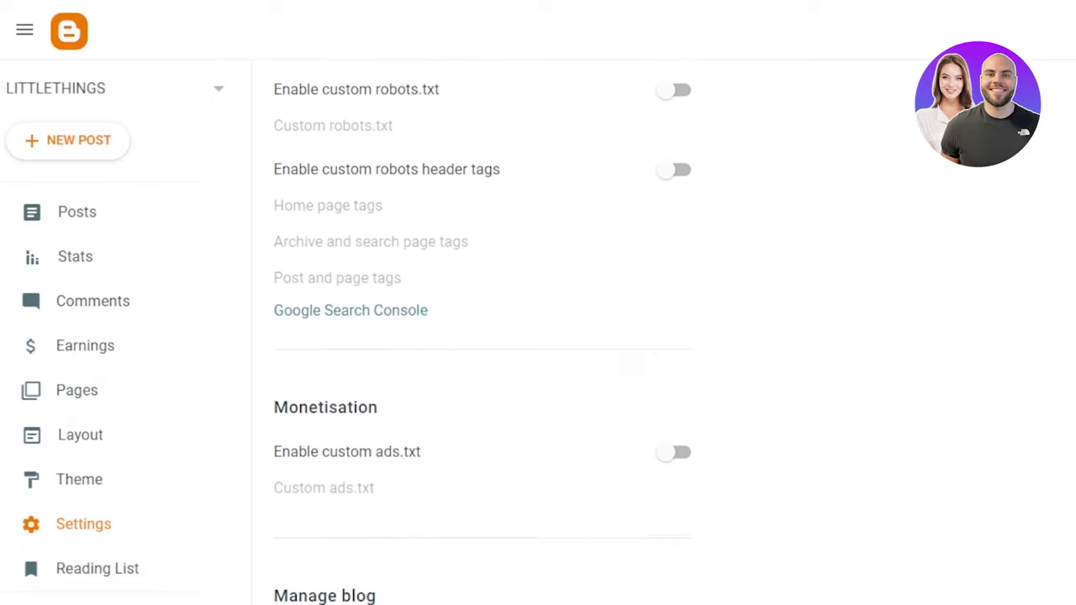
pyautogui.scroll(15, 482, 336)
pyautogui.scroll(5, 481, 336)
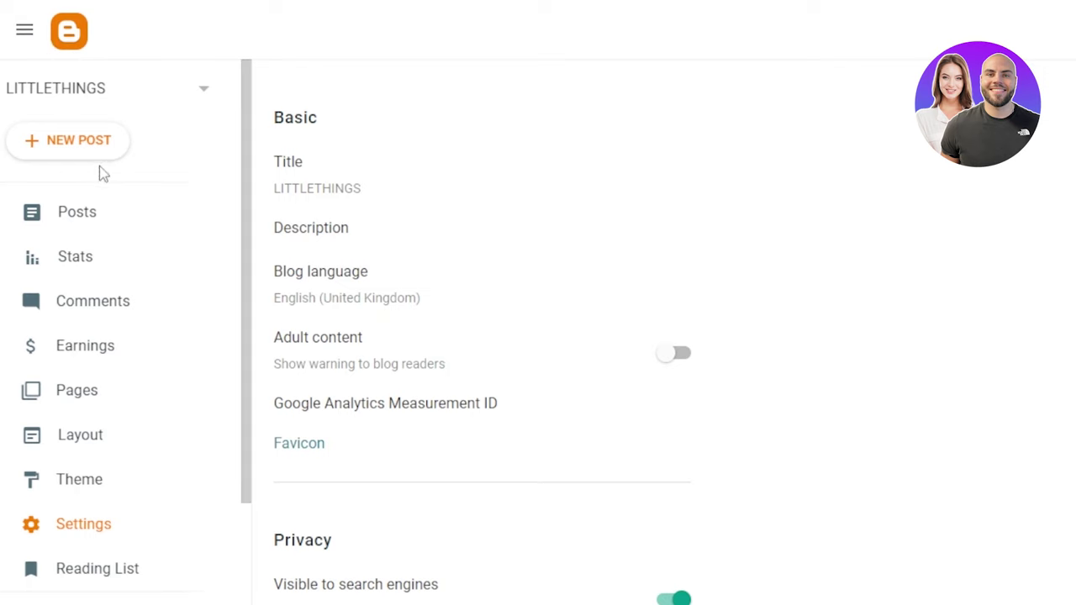
pyautogui.click(546, 2)
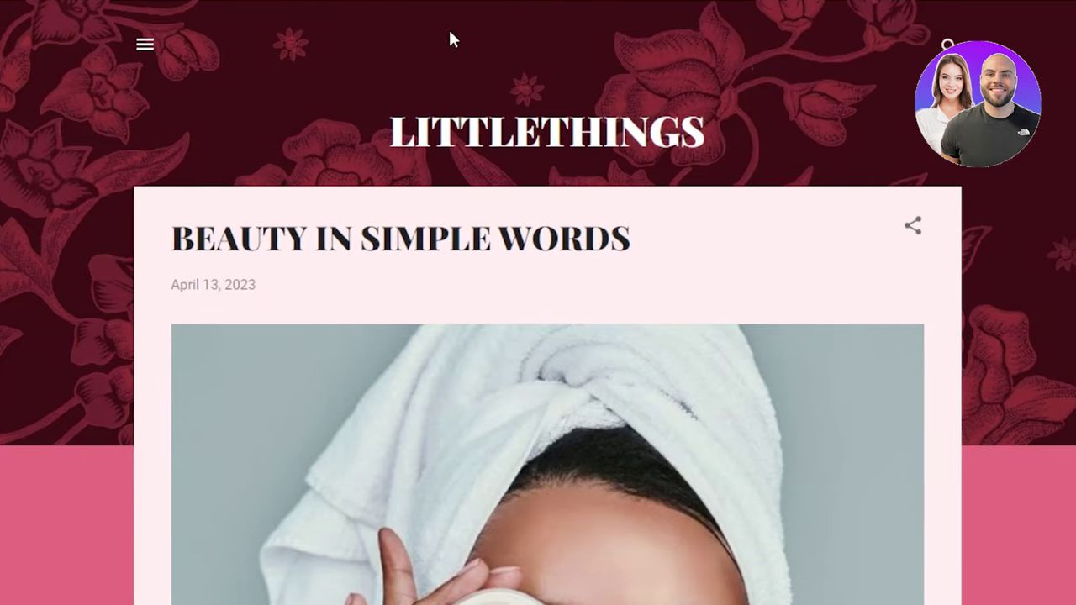
pyautogui.scroll(-6, 164, 462)
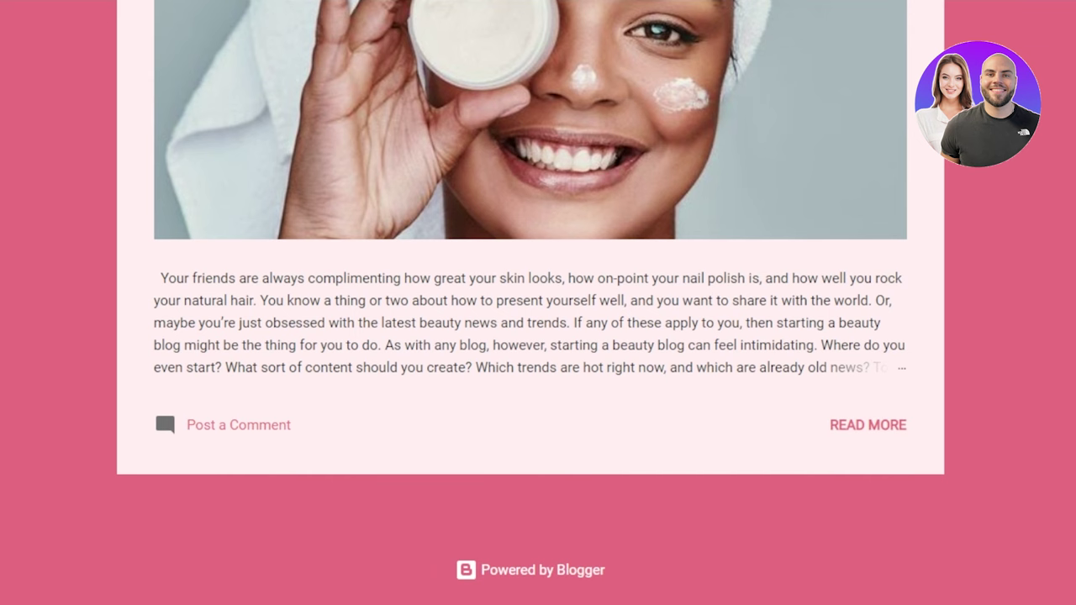
pyautogui.scroll(6, 163, 392)
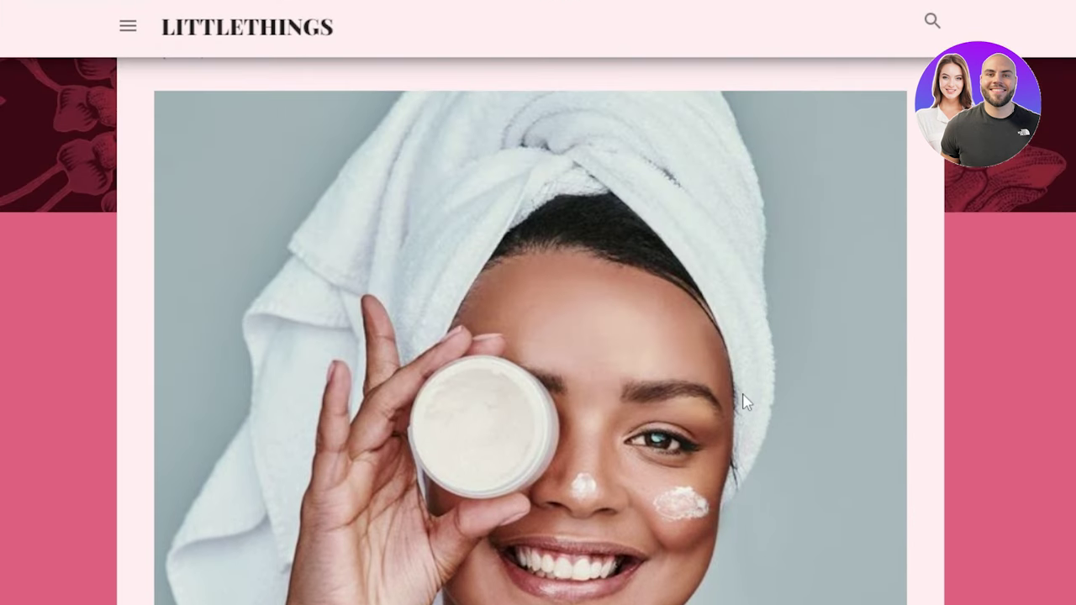
pyautogui.scroll(3, 521, 598)
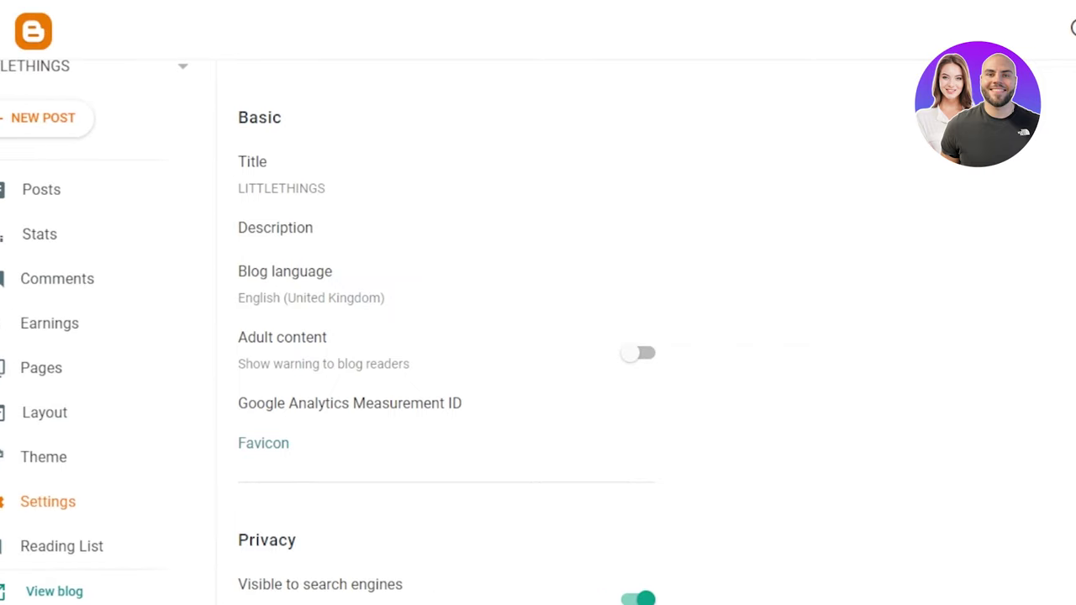
# Display the Posts list showing the published BEAUTY IN SIMPLE WORDS post.
pyautogui.click(151, 193)
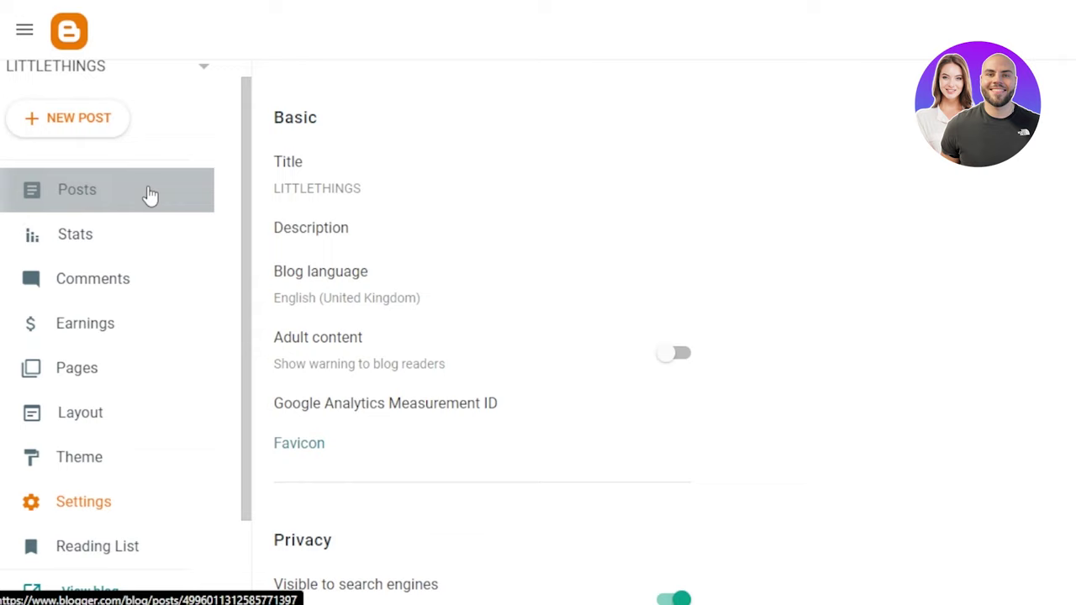